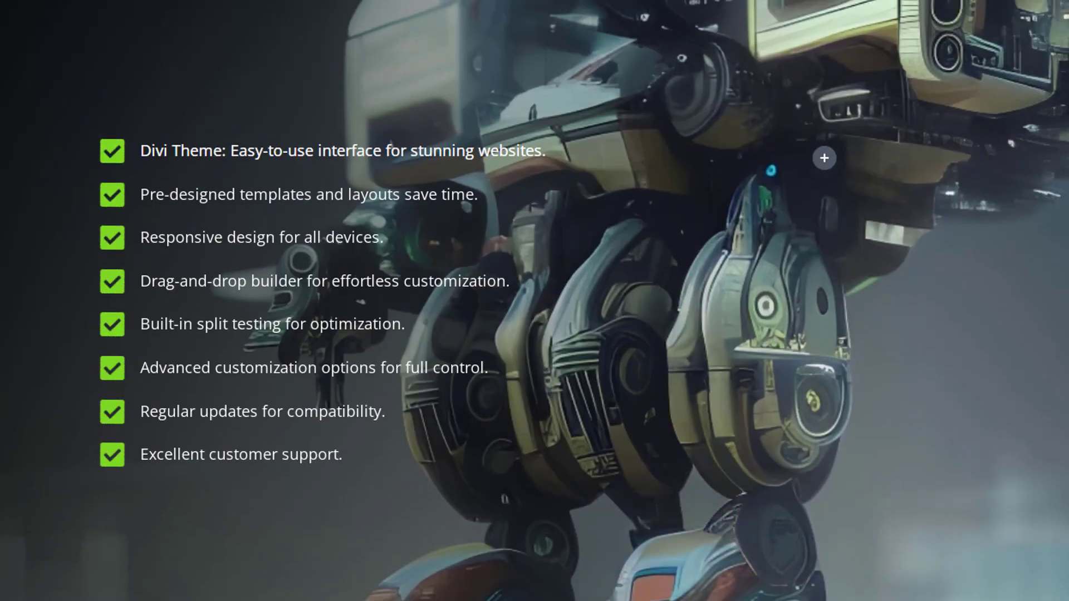
Insert a Regular section with a 2/3 + 1/3 row and add a Blurb module to its first column
scroll(191, 276, down, 5)
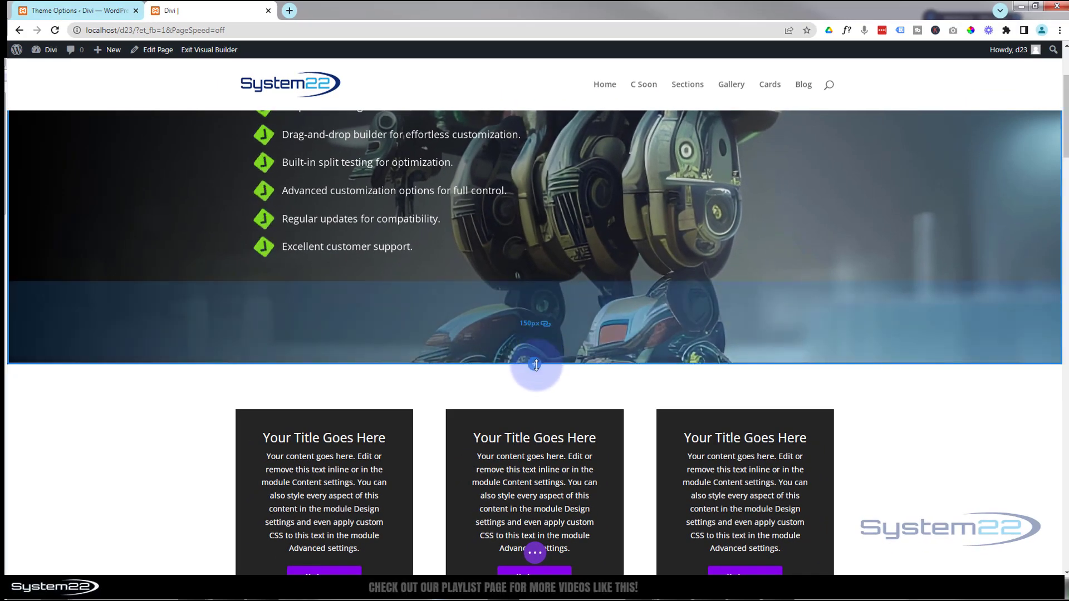
click(534, 366)
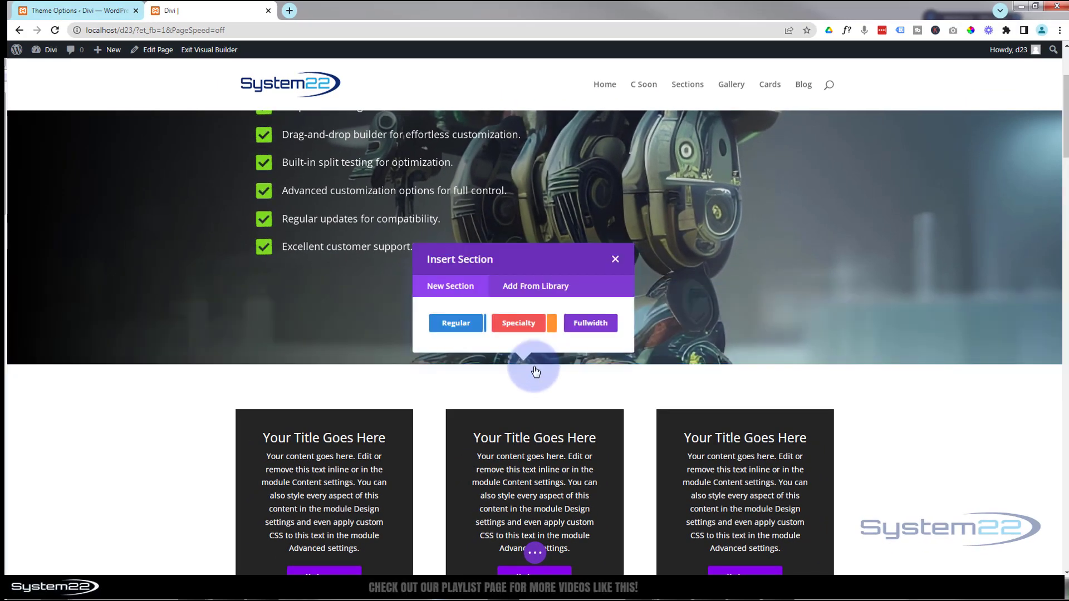
click(455, 324)
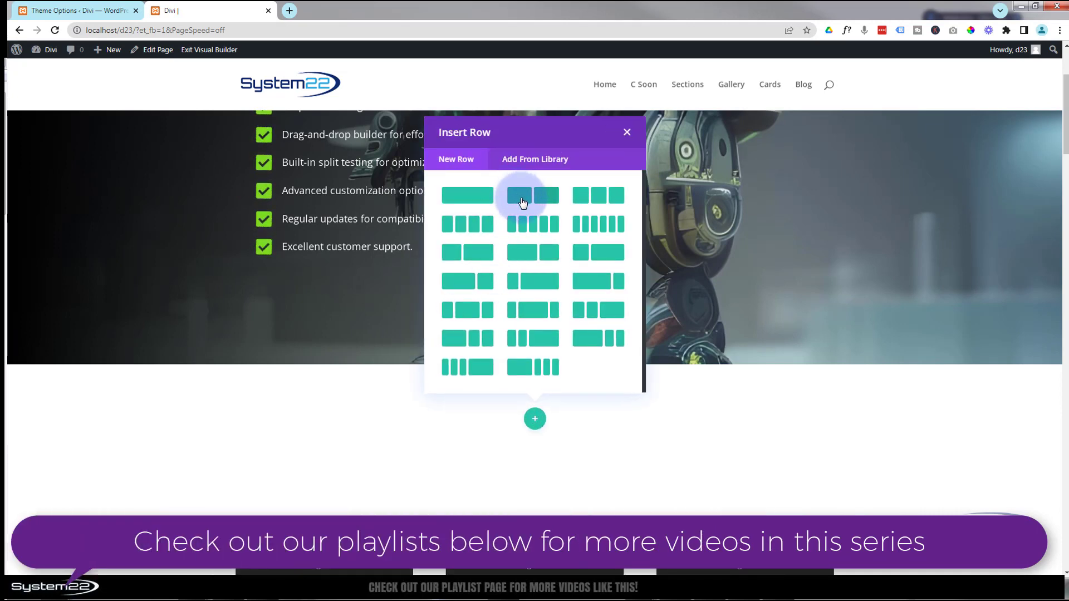
click(474, 286)
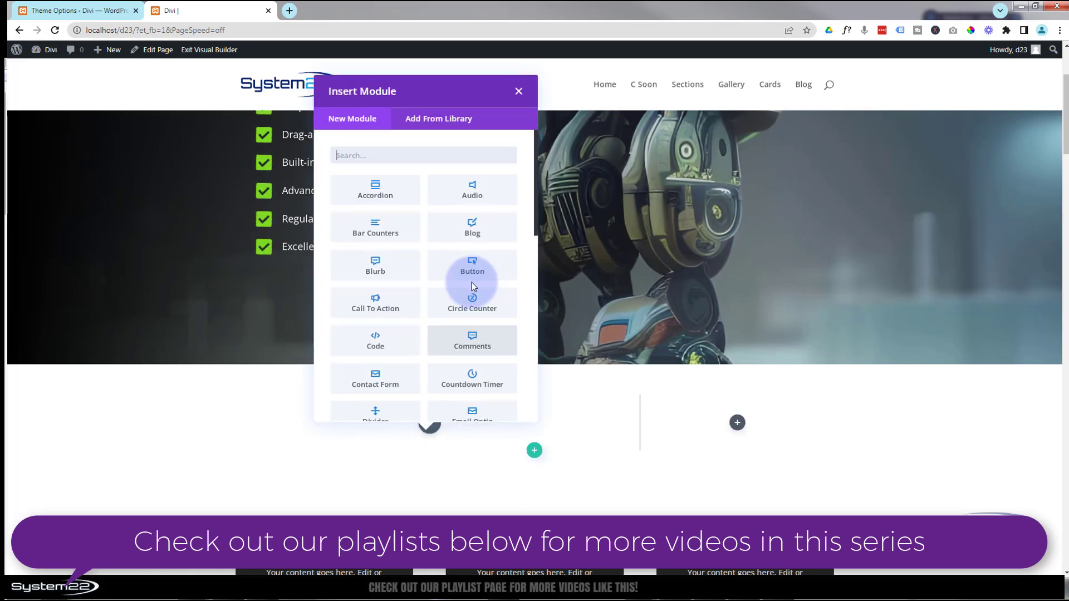
click(381, 264)
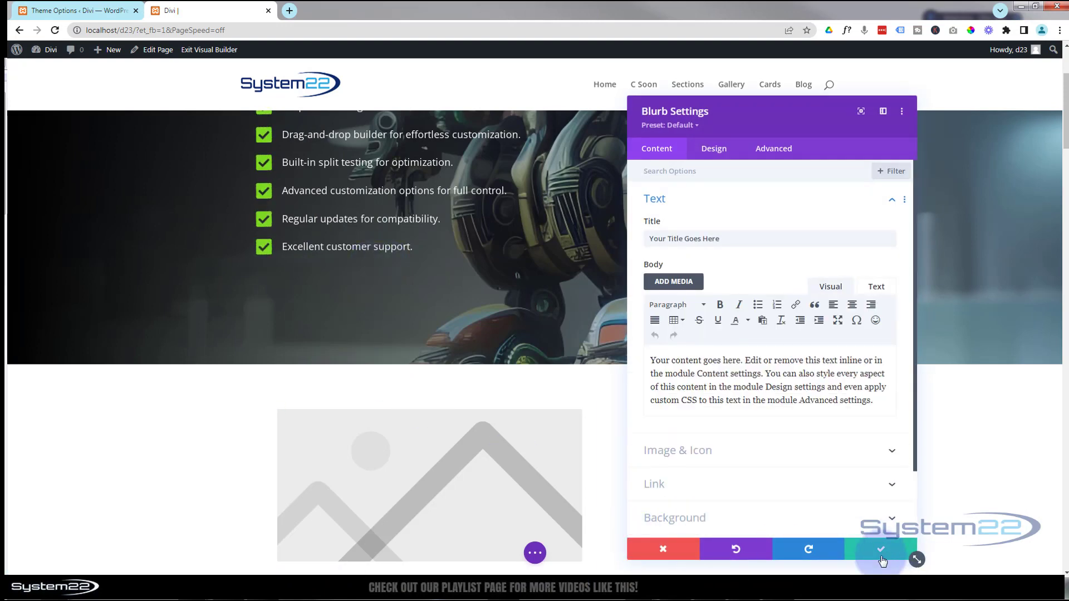
Keep the default blurb and delete the old robot checklist section
key(Escape)
scroll(222, 386, up, 3)
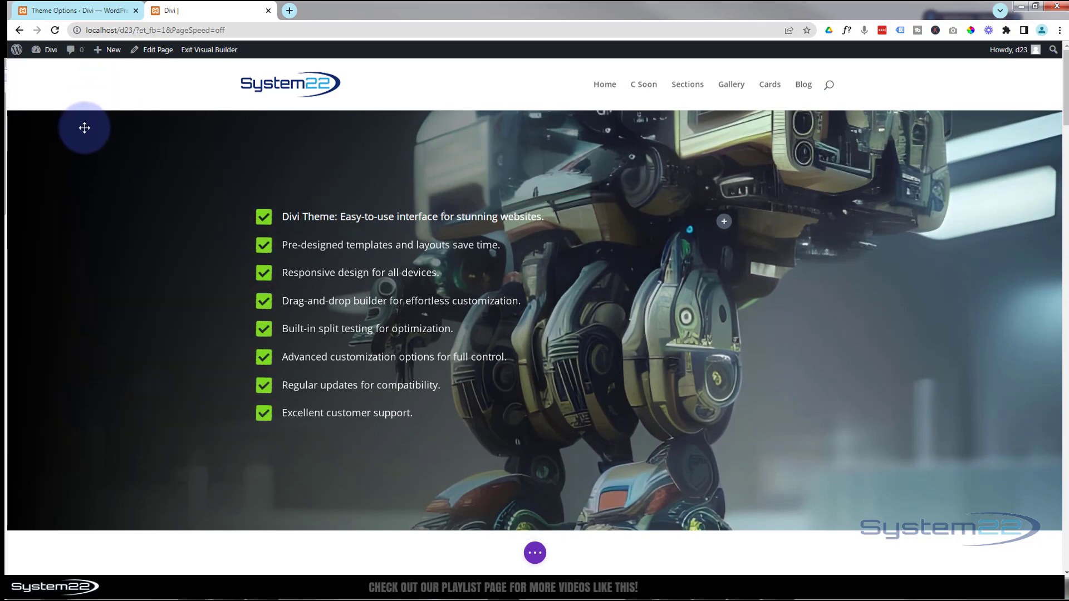
click(82, 121)
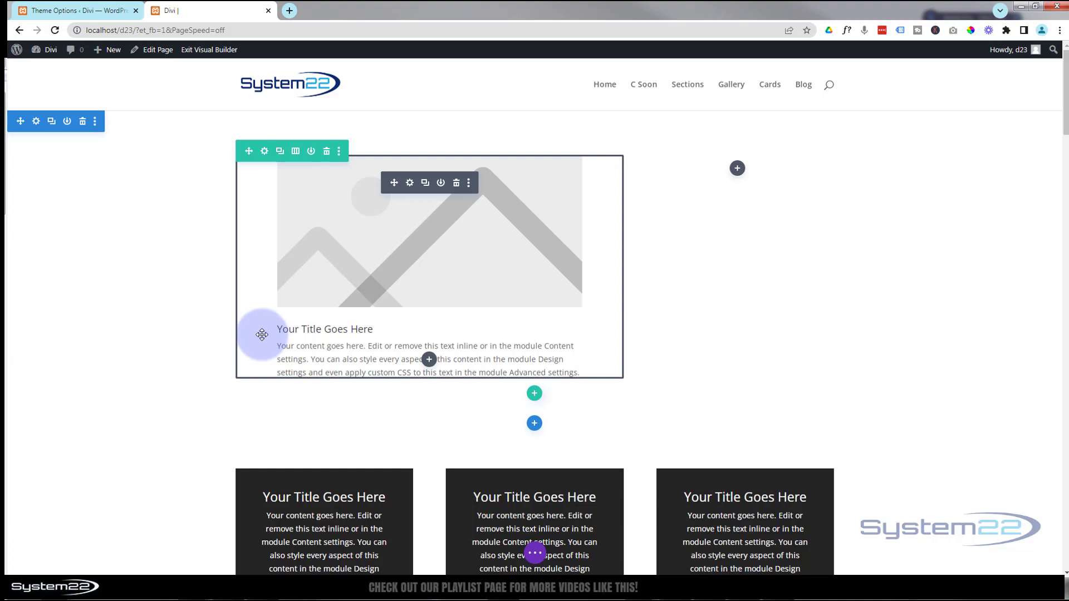
Delete the new blurb's placeholder body text
click(410, 185)
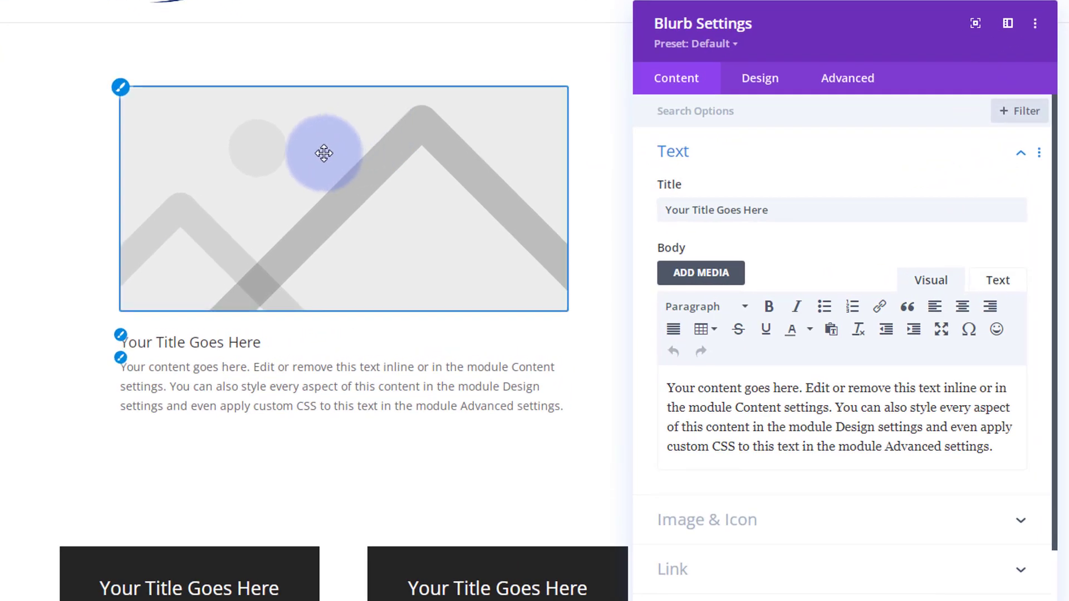
drag(780, 34, 596, 3)
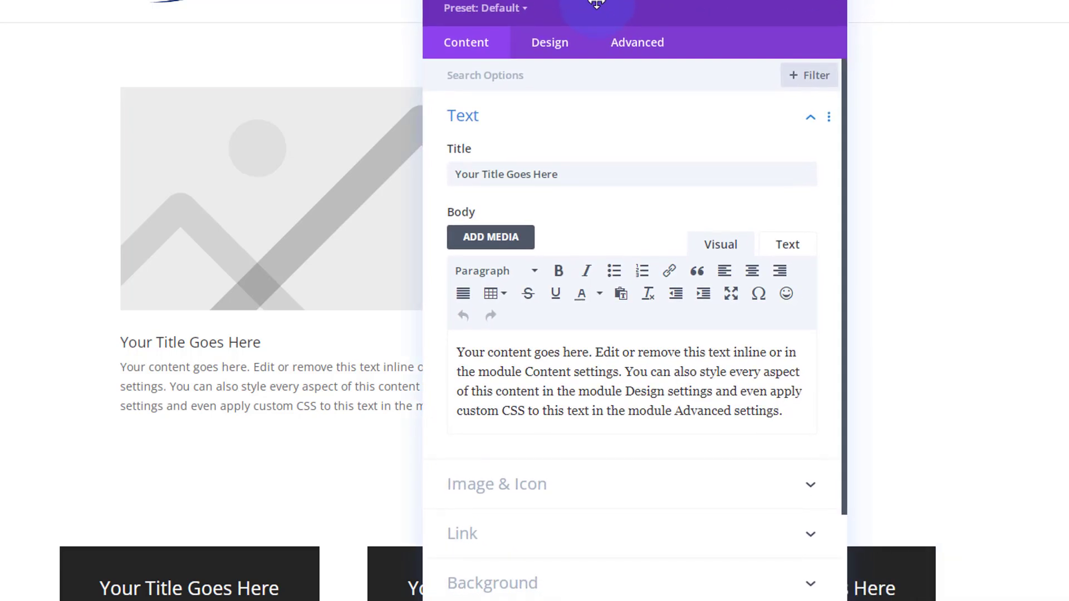
drag(794, 416, 445, 345)
key(BackSpace)
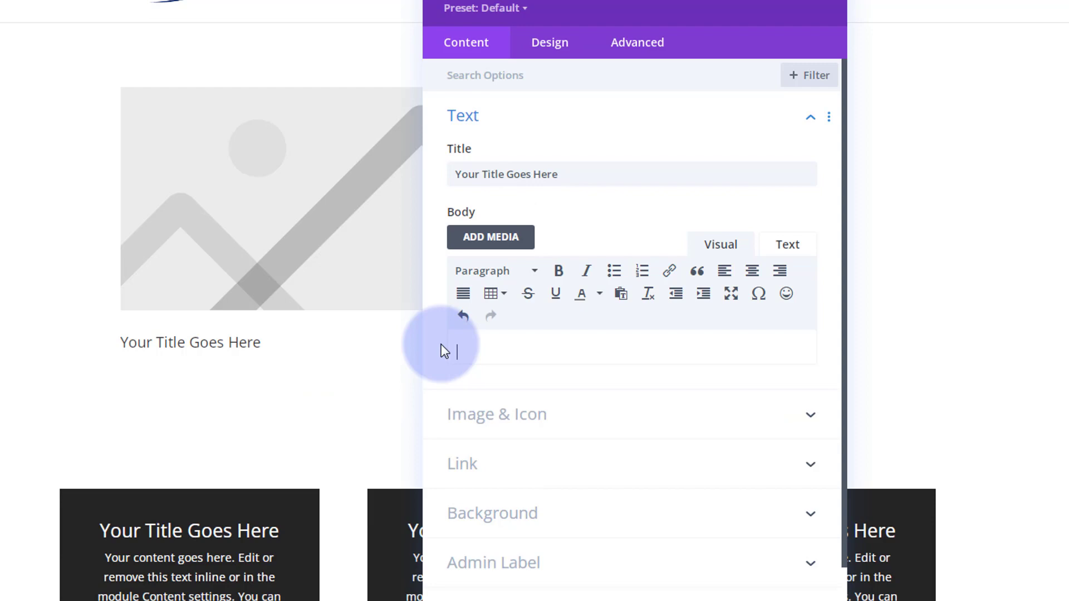
Change the blurb title to 'Divi Theme: Easy-to-use interface for stunning websites.'
mouse_move(56, 599)
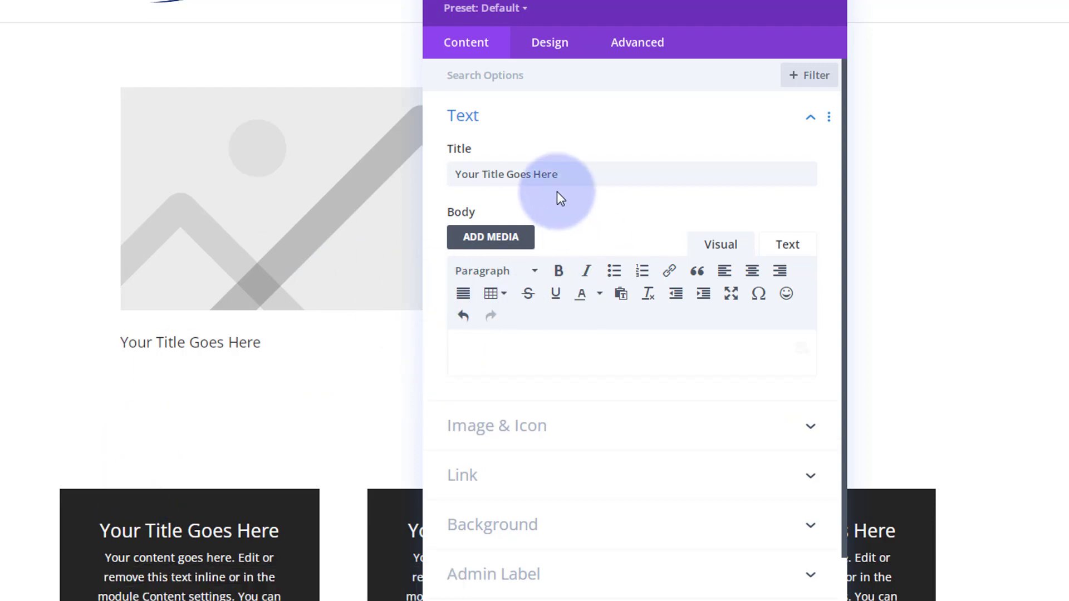
drag(580, 174, 449, 164)
text(Divi Theme: Easy-to-use interface for stunning websites.)
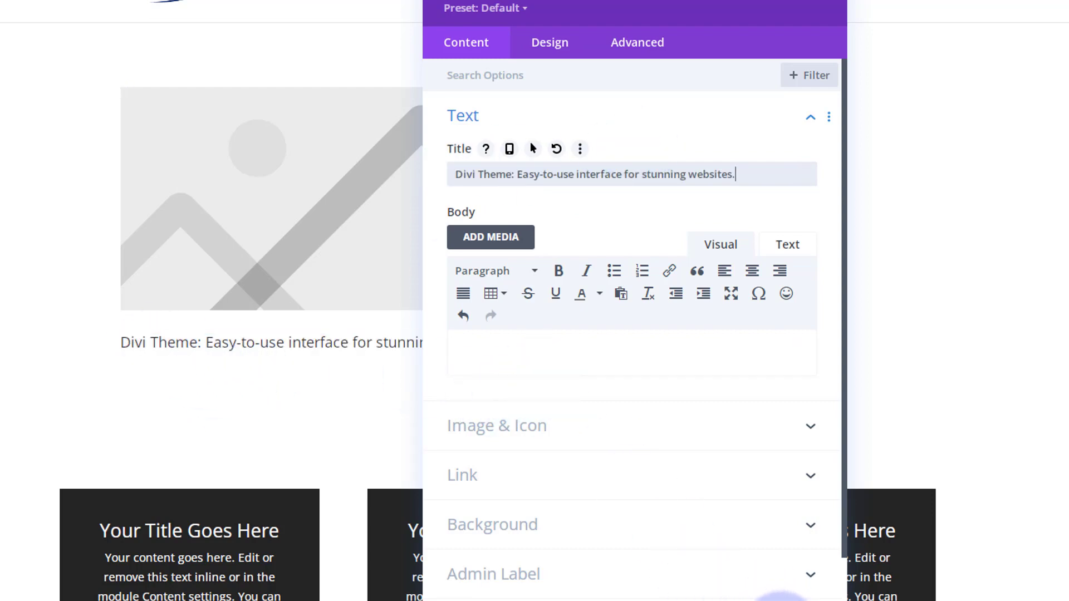
click(573, 425)
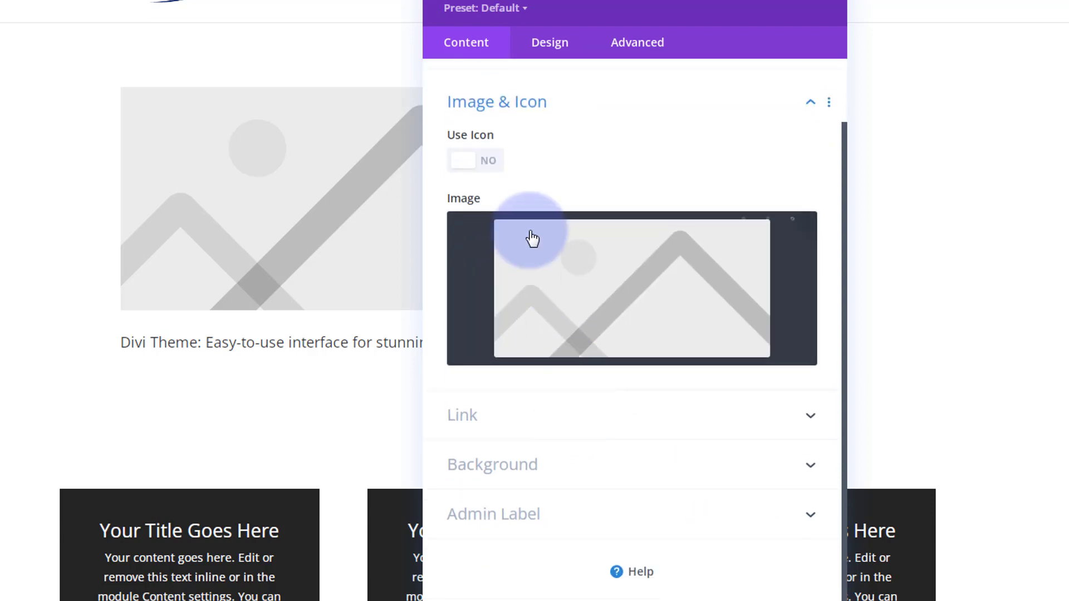
Switch the blurb to an icon and choose the checked-box icon found by searching 'check'
click(487, 166)
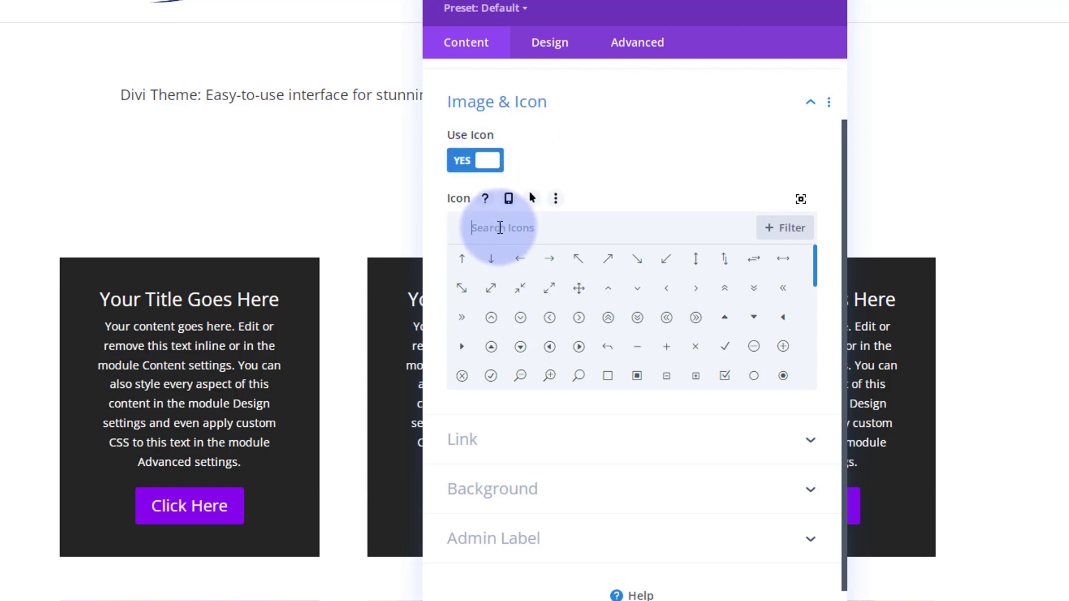
text(check)
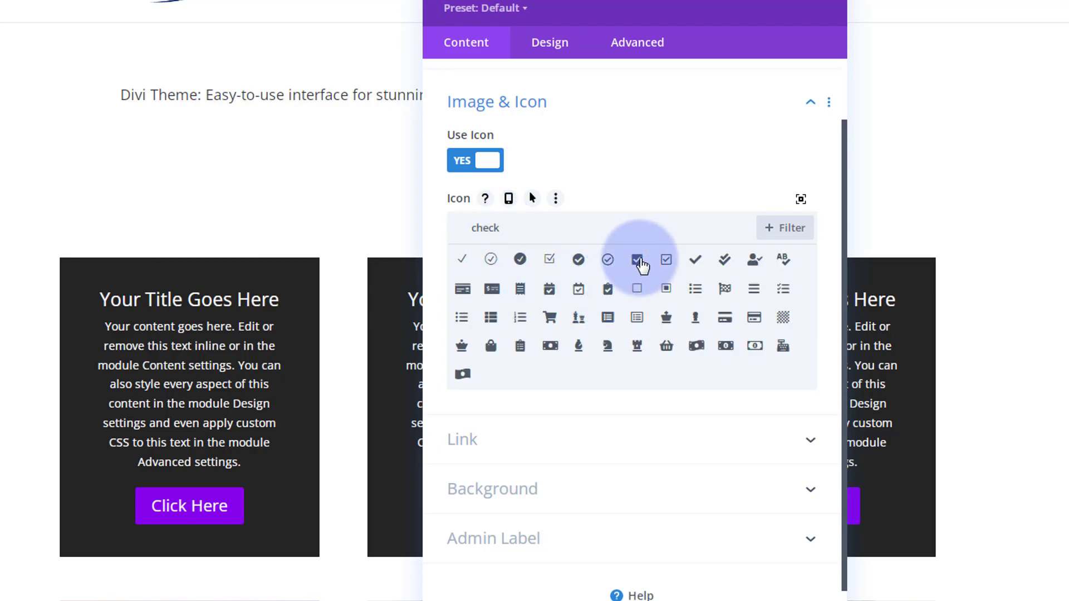
click(640, 262)
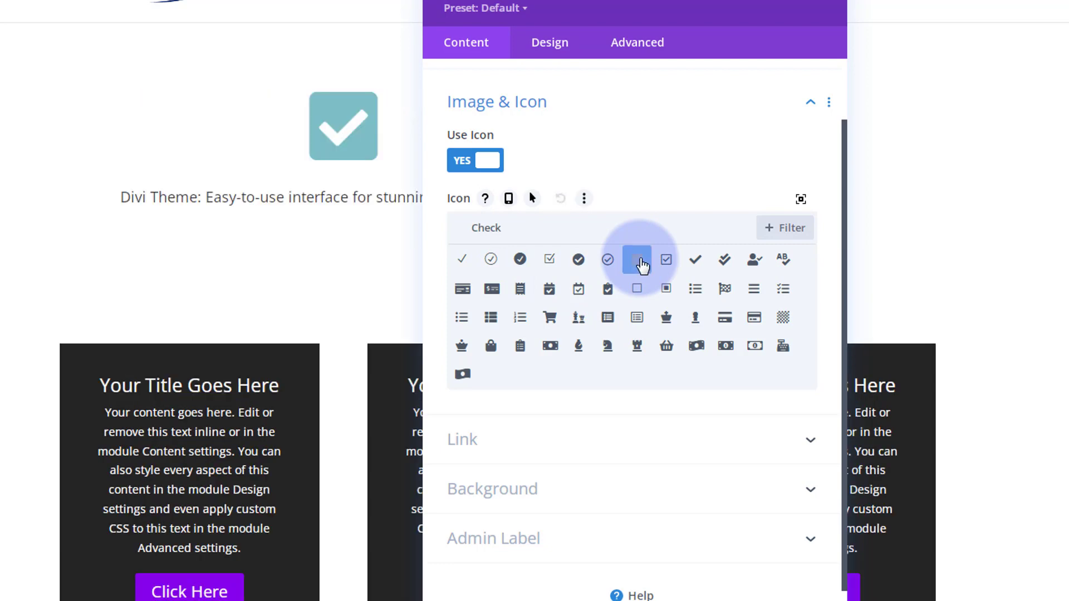
click(566, 447)
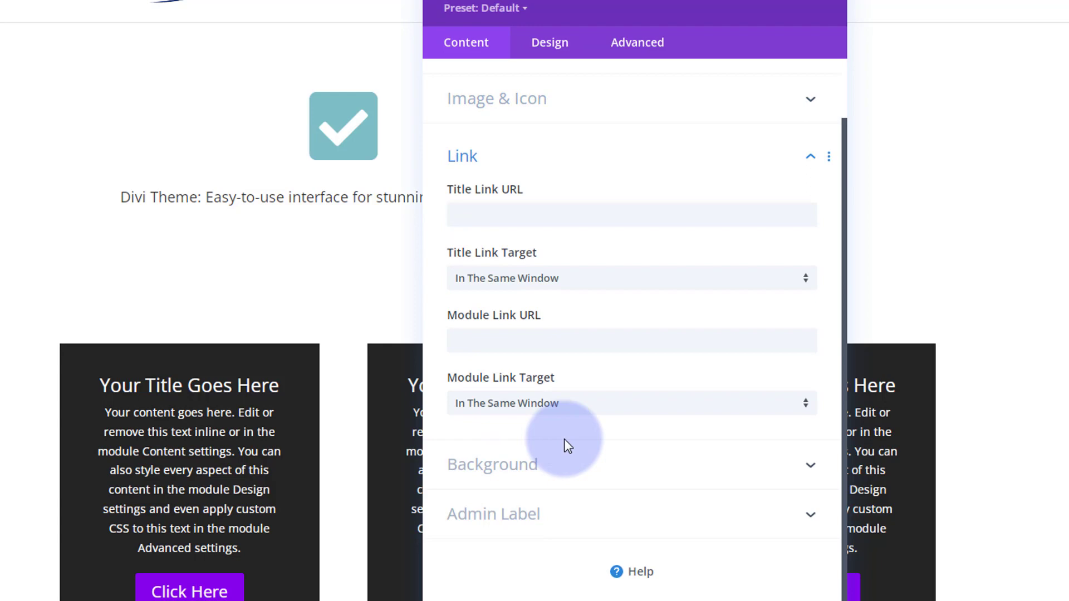
Leave the Title and Module Link URLs unchanged and keep the link target In The Same Window
click(483, 215)
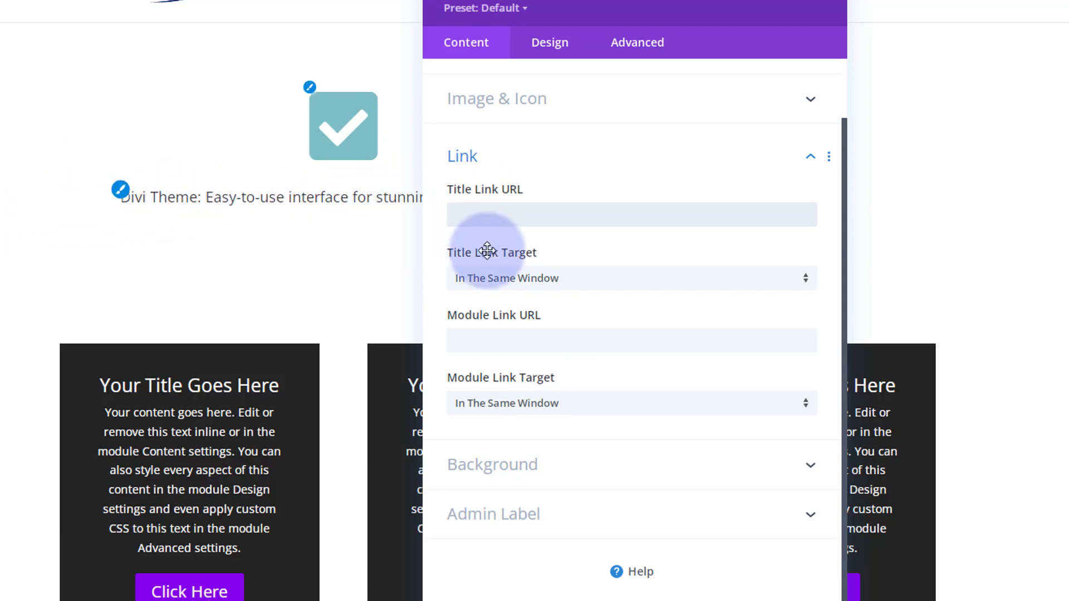
click(483, 340)
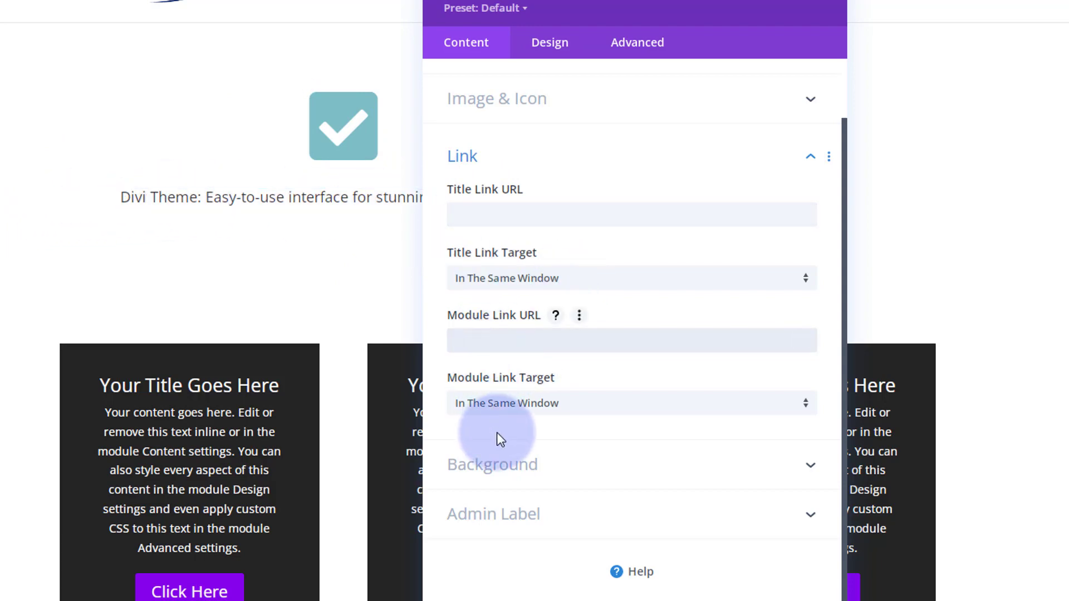
click(585, 412)
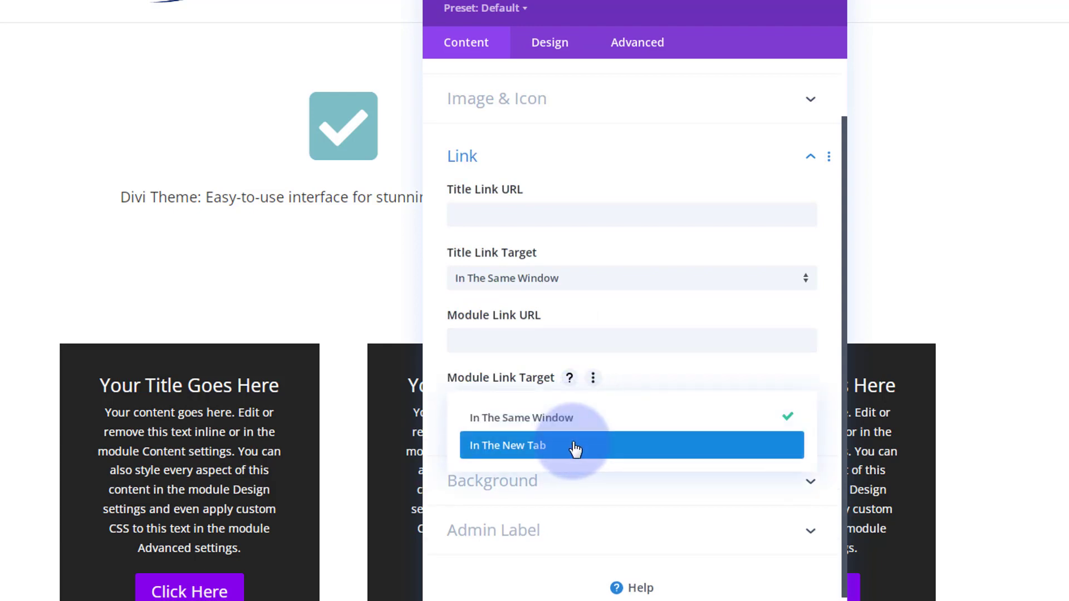
click(437, 399)
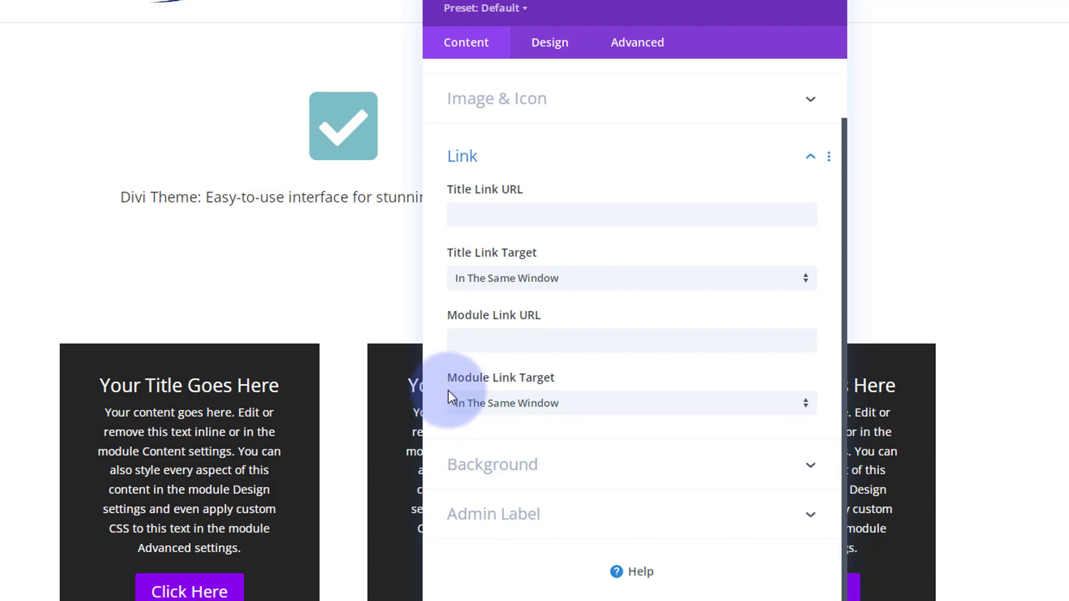
click(550, 45)
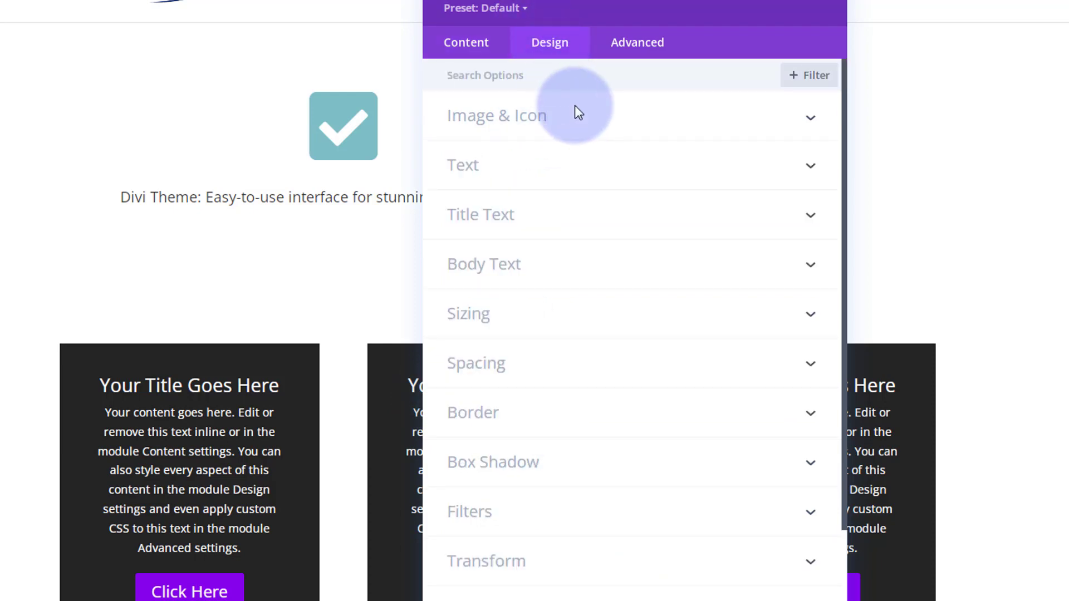
Color the blurb icon green #7cda24 and set its placement to Left
click(579, 123)
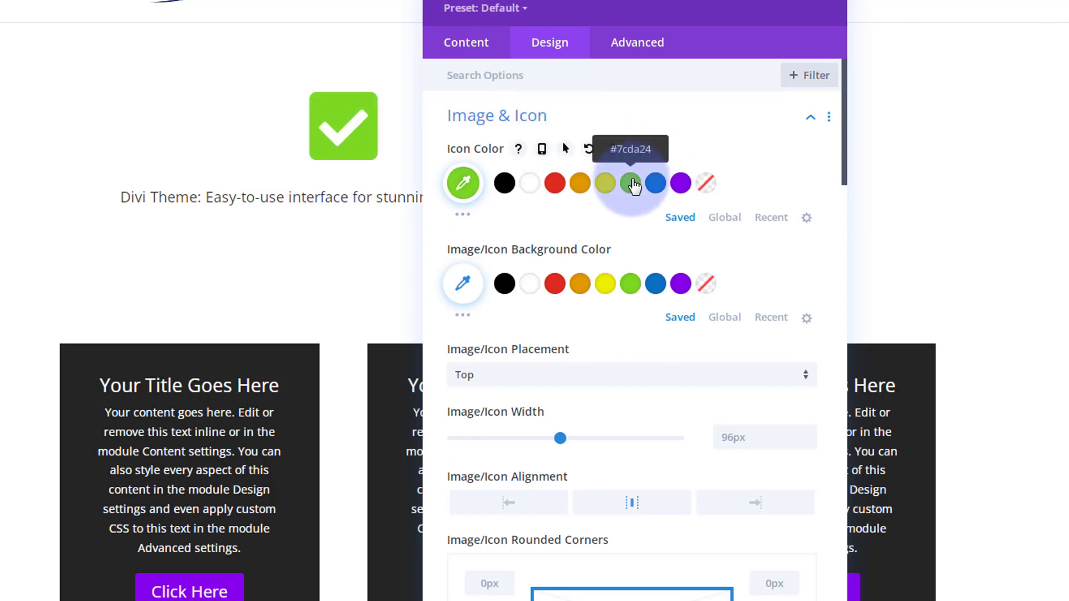
scroll(633, 184, down, 2)
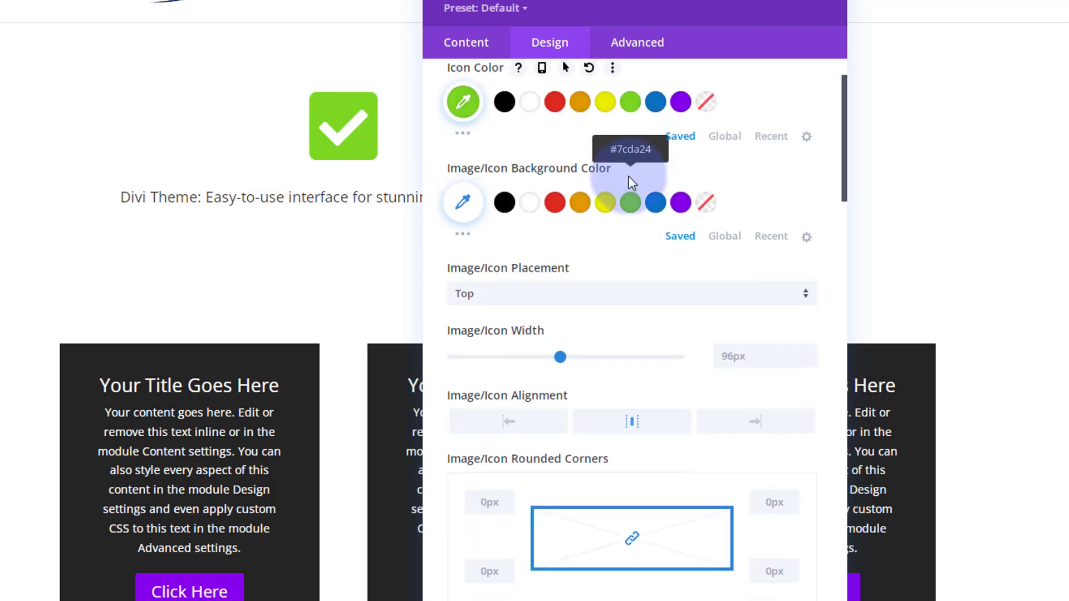
click(556, 293)
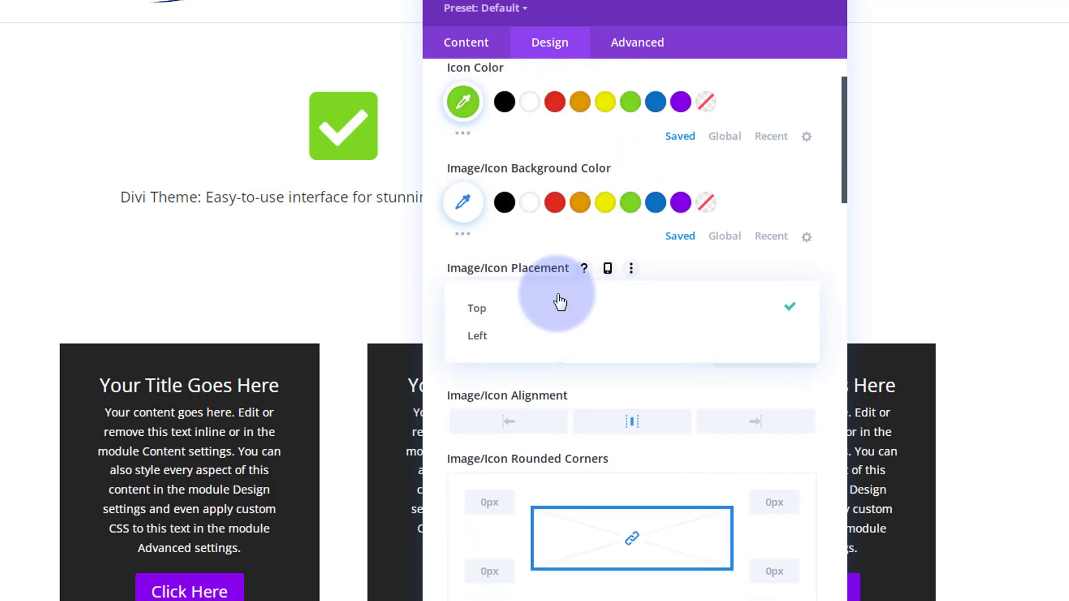
click(501, 337)
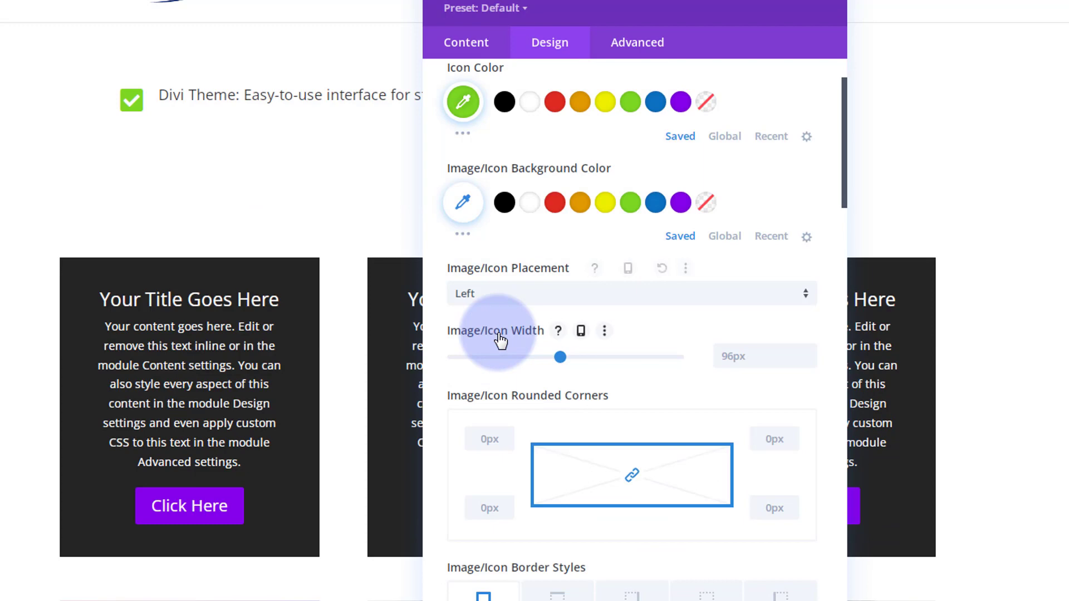
drag(773, 11, 890, 12)
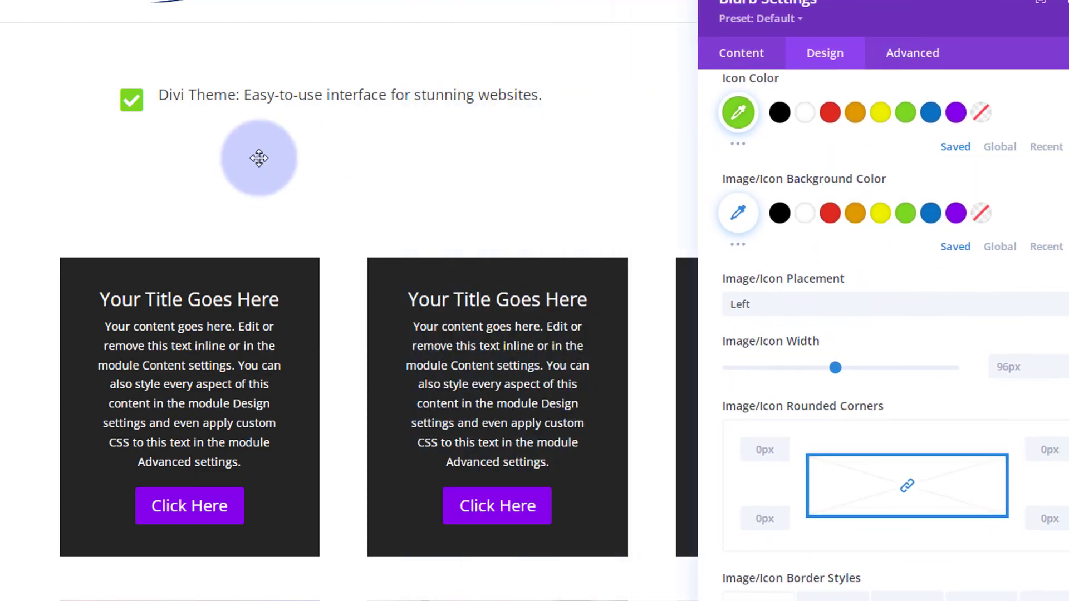
Set the blurb's Title Line Height to 1.7em and save the blurb
click(202, 107)
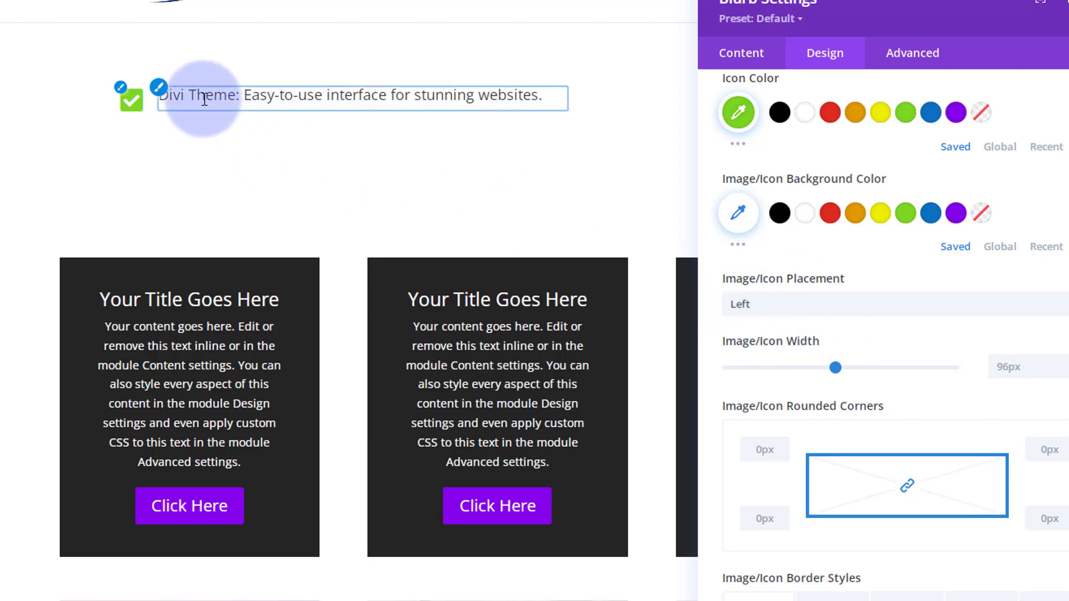
click(160, 90)
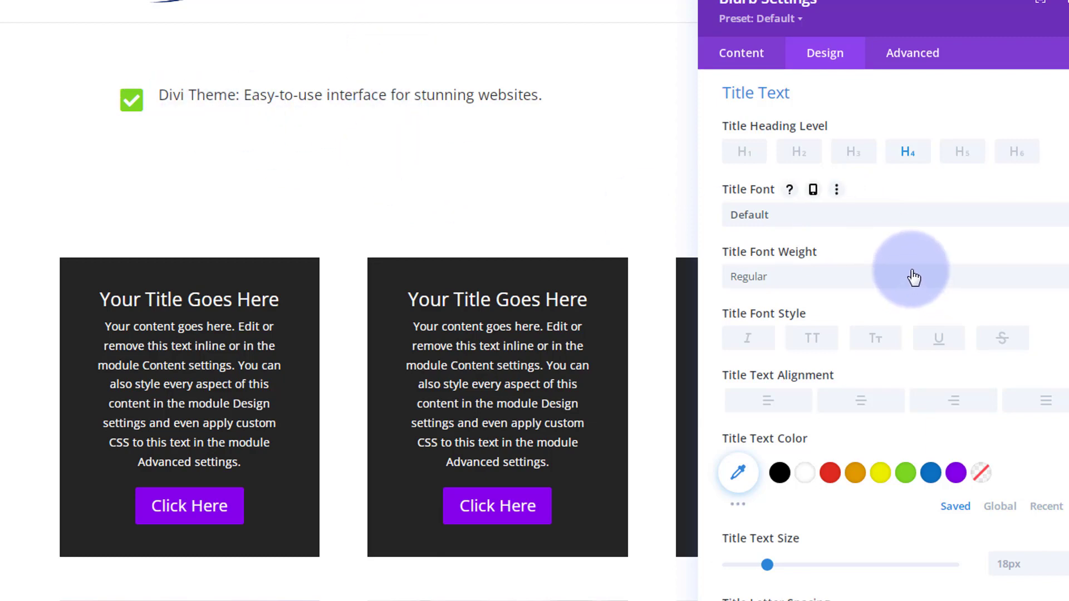
scroll(914, 277, down, 7)
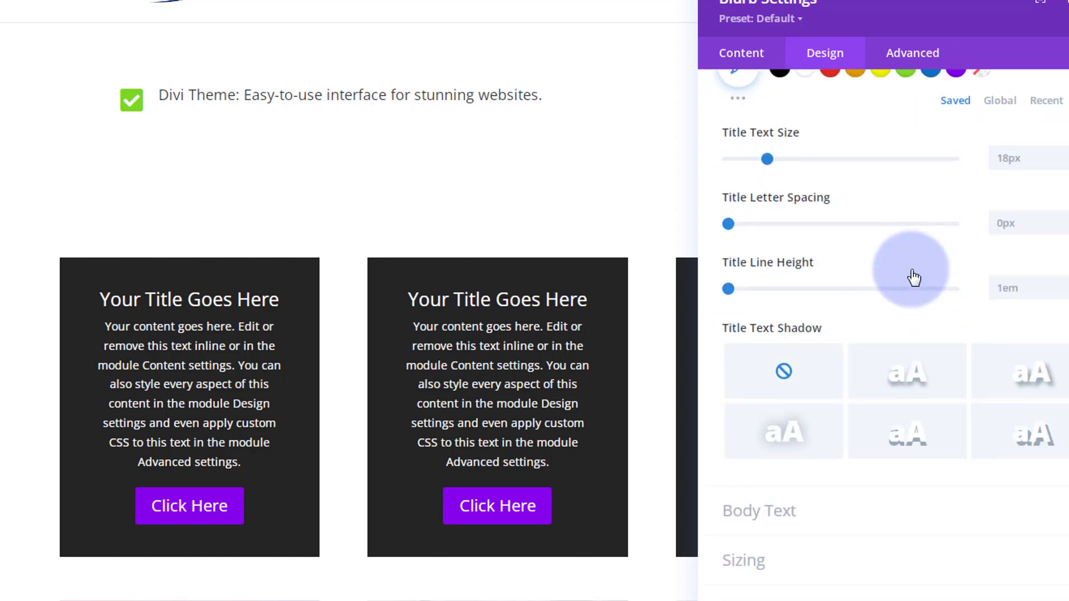
drag(728, 287, 811, 291)
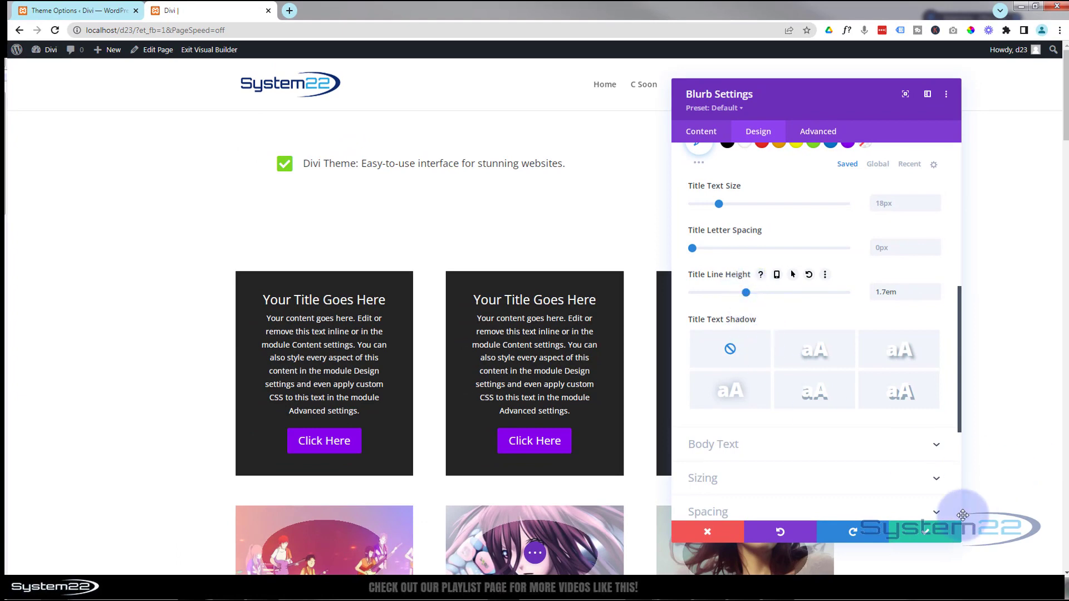
click(938, 536)
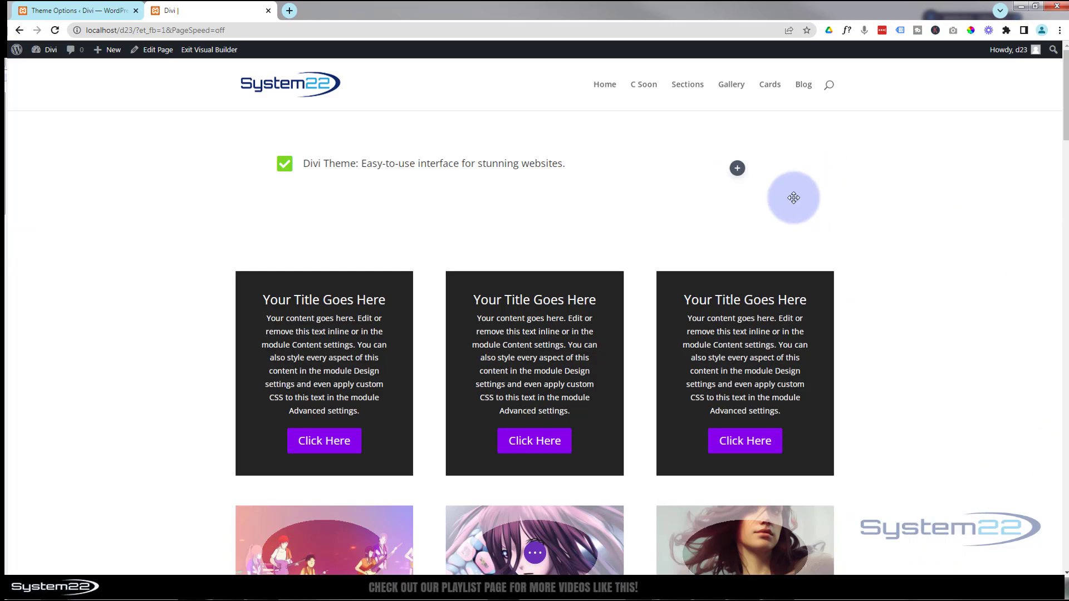
Duplicate the checklist blurb, delete the copy, and reopen the original blurb's settings
drag(336, 162, 298, 185)
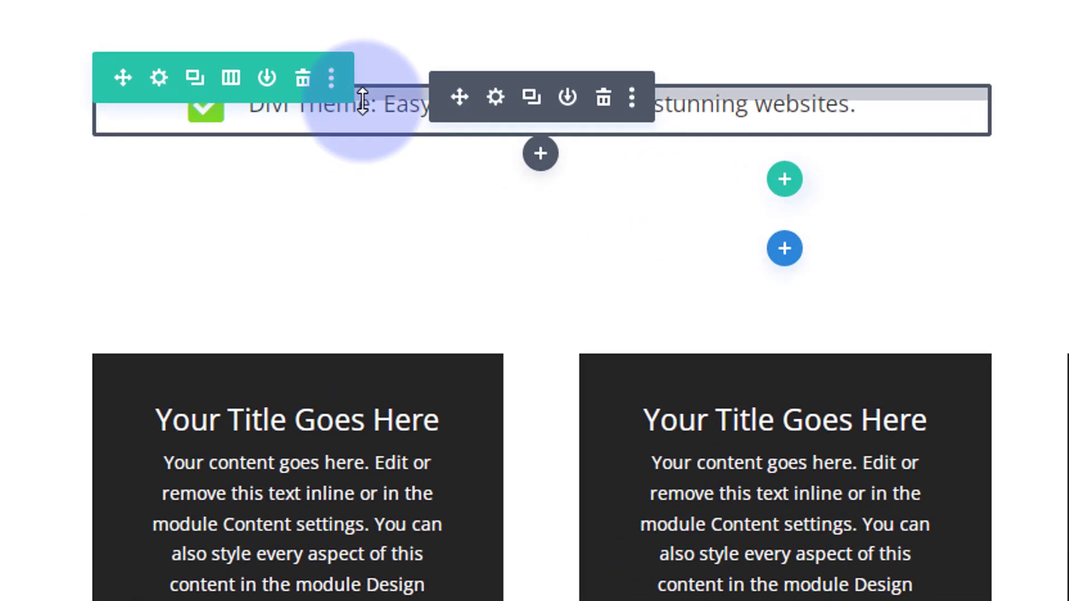
click(531, 98)
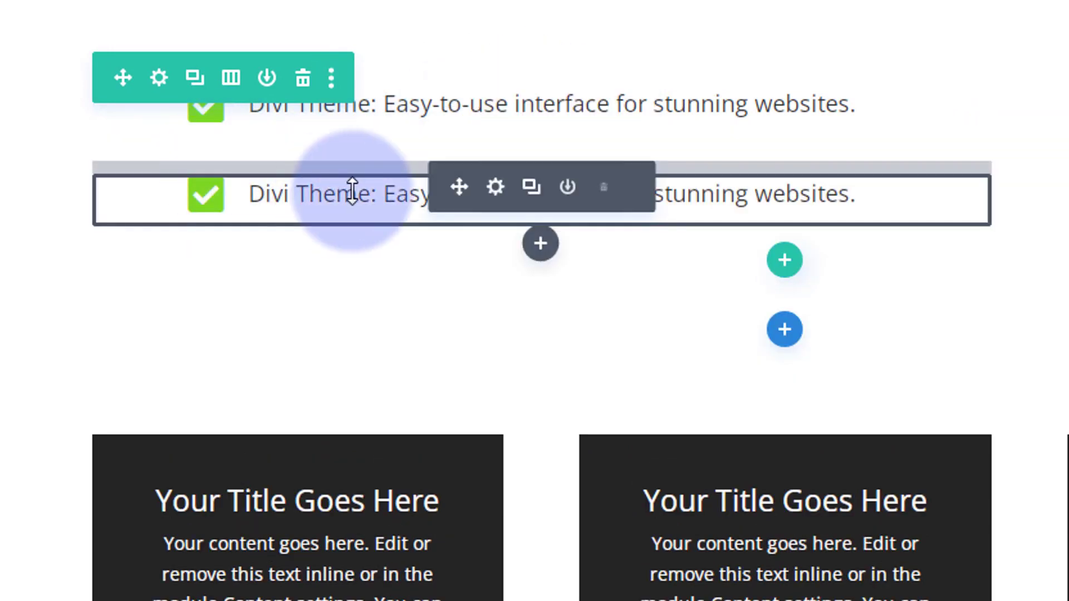
click(606, 189)
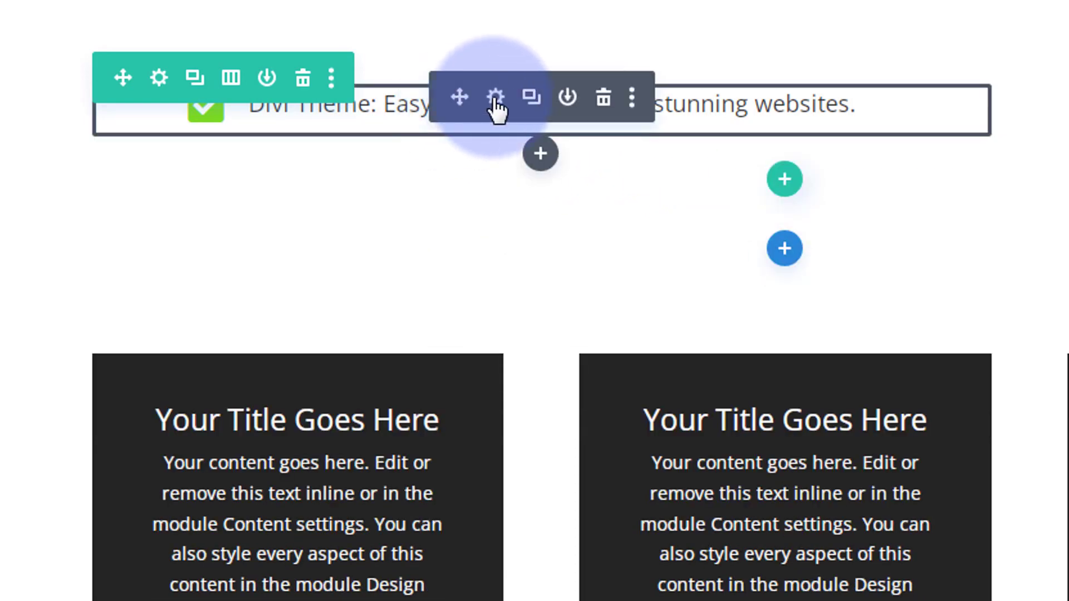
click(495, 98)
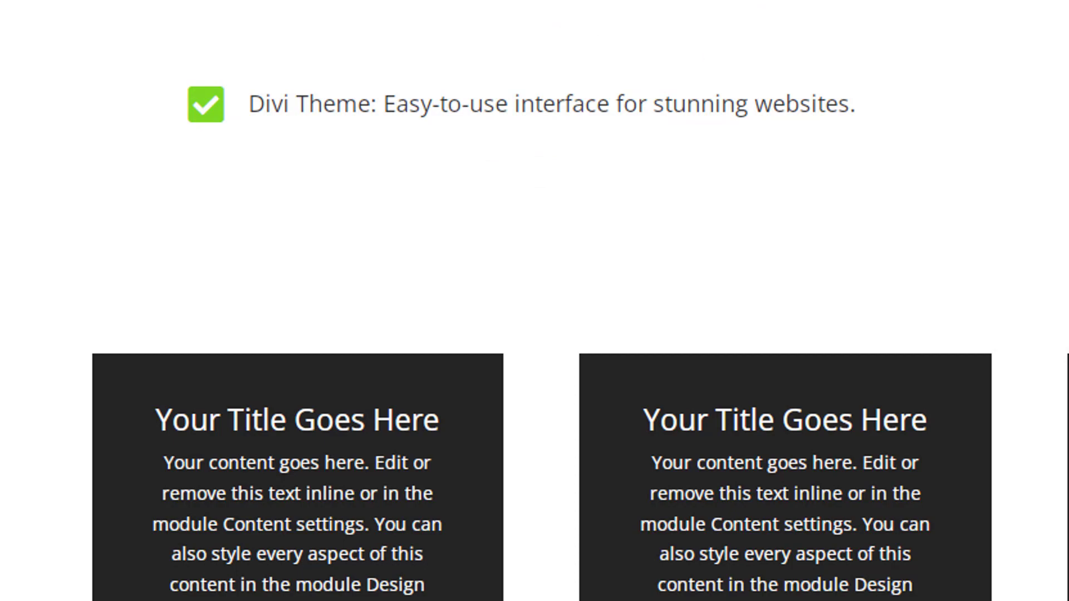
Enter 10px as the blurb's Spacing Margin Bottom and save
click(995, 449)
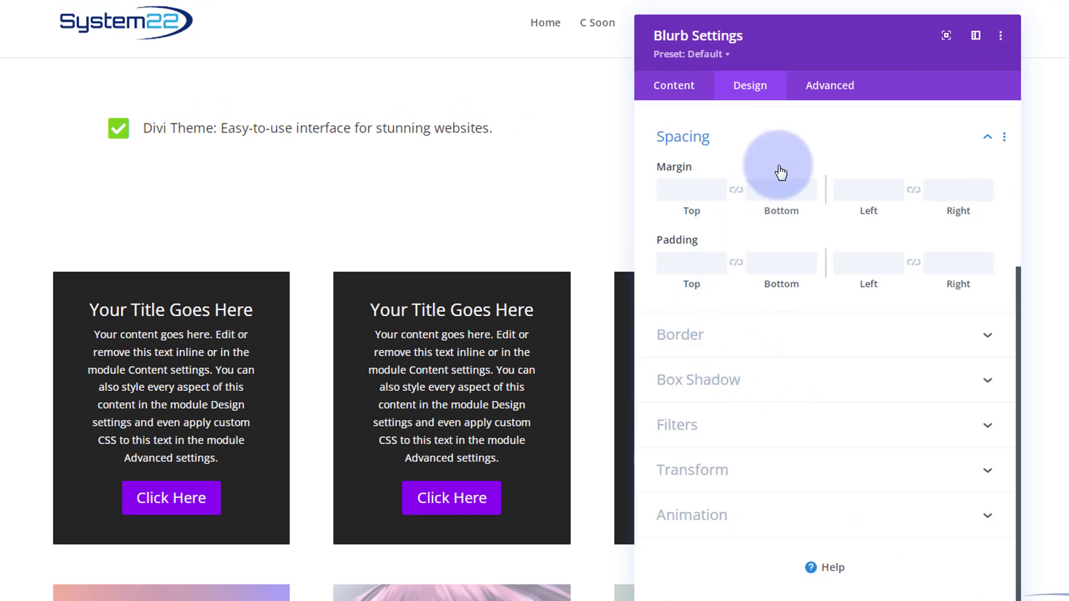
click(769, 195)
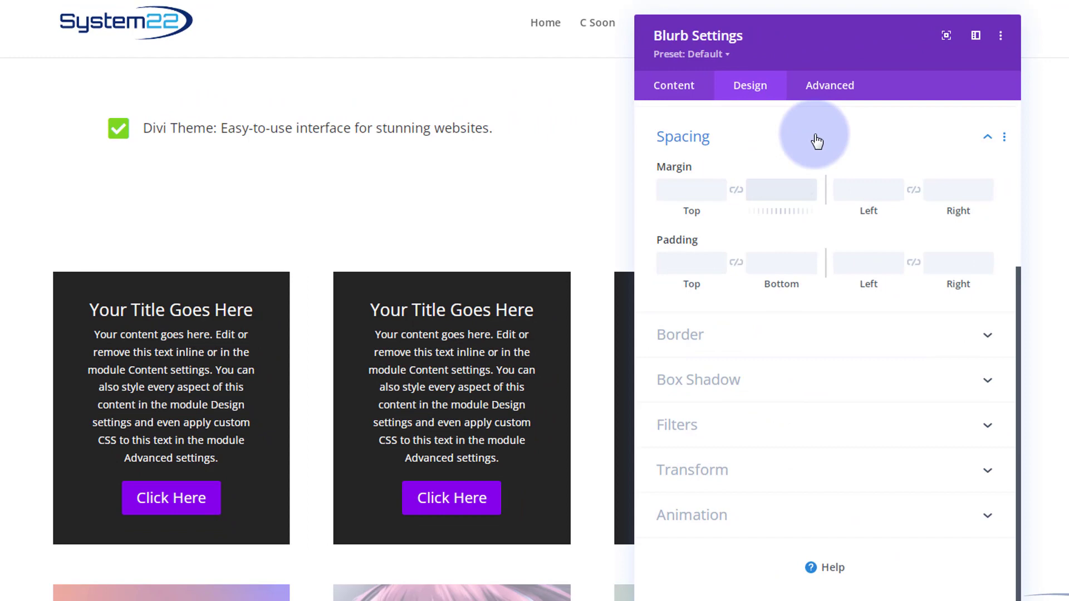
text(10px)
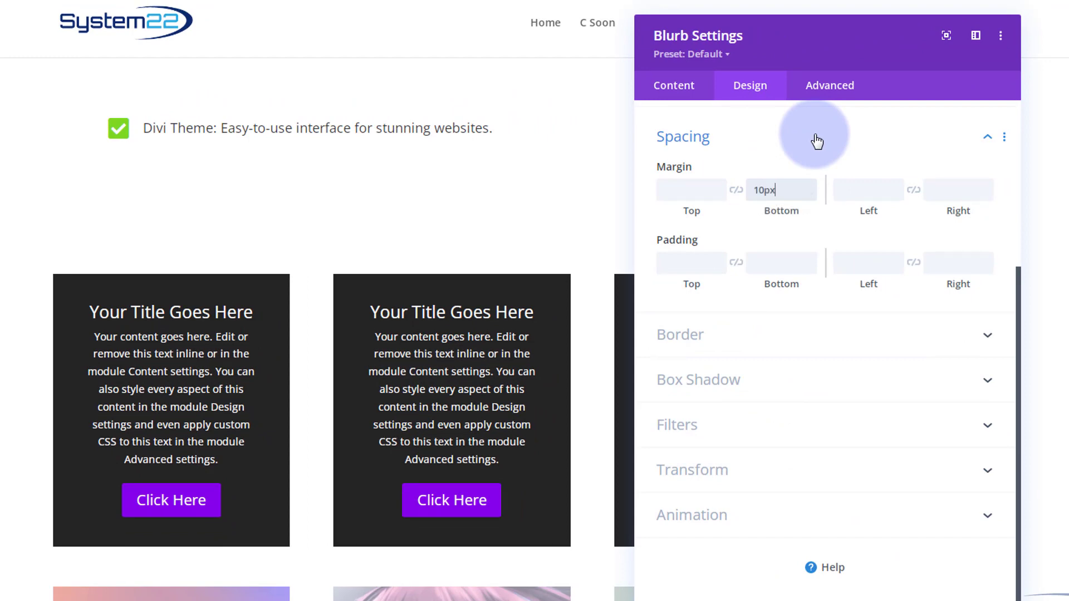
click(954, 592)
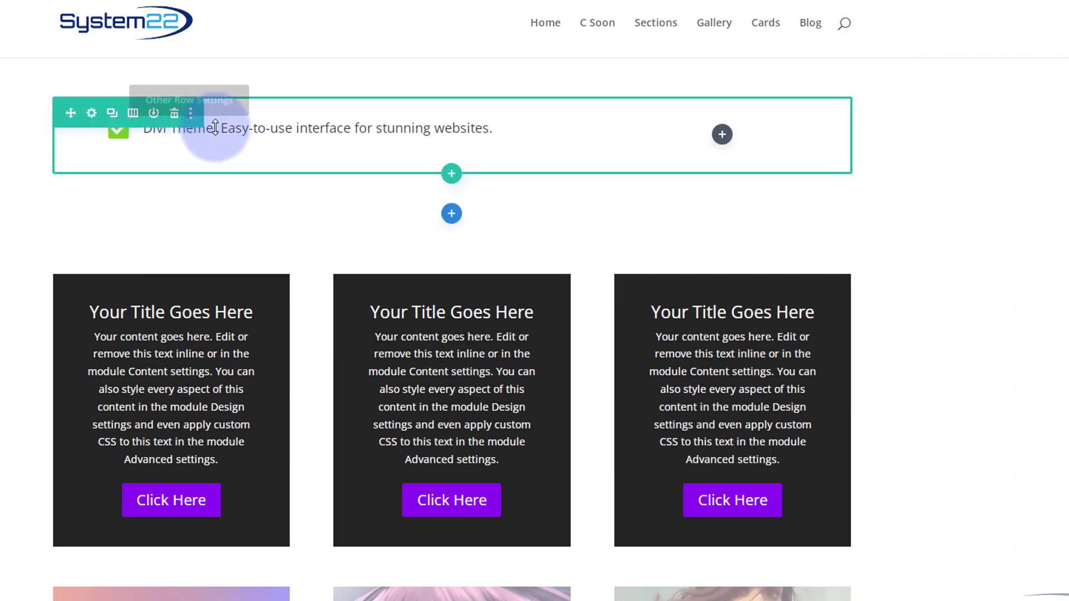
Duplicate the Divi Theme item and retitle the copy 'Pre-designed templates and layouts save time.'
mouse_move(251, 127)
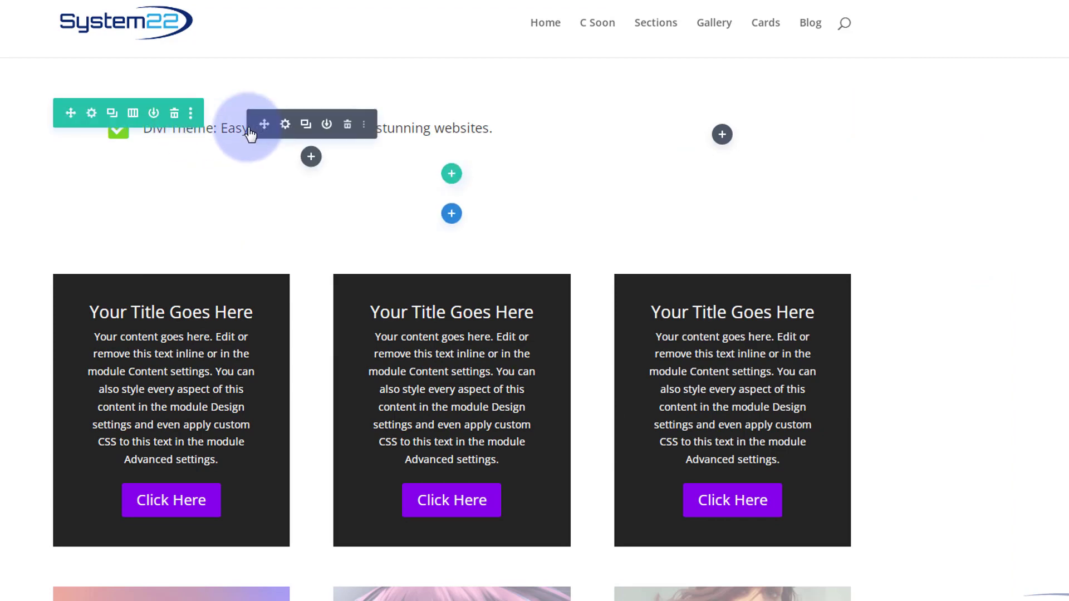
click(305, 125)
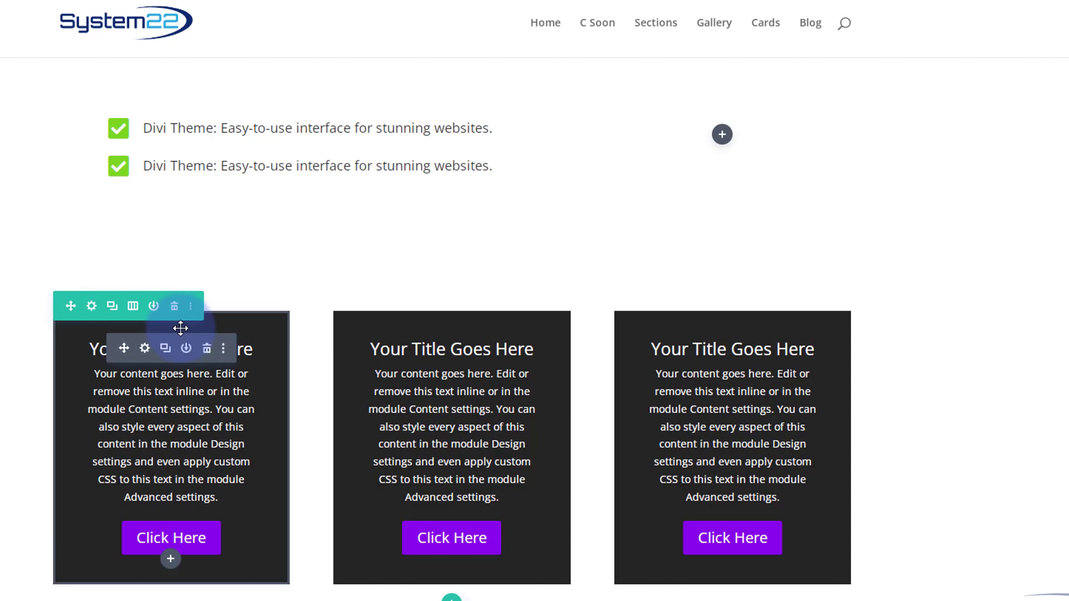
drag(181, 329, 178, 176)
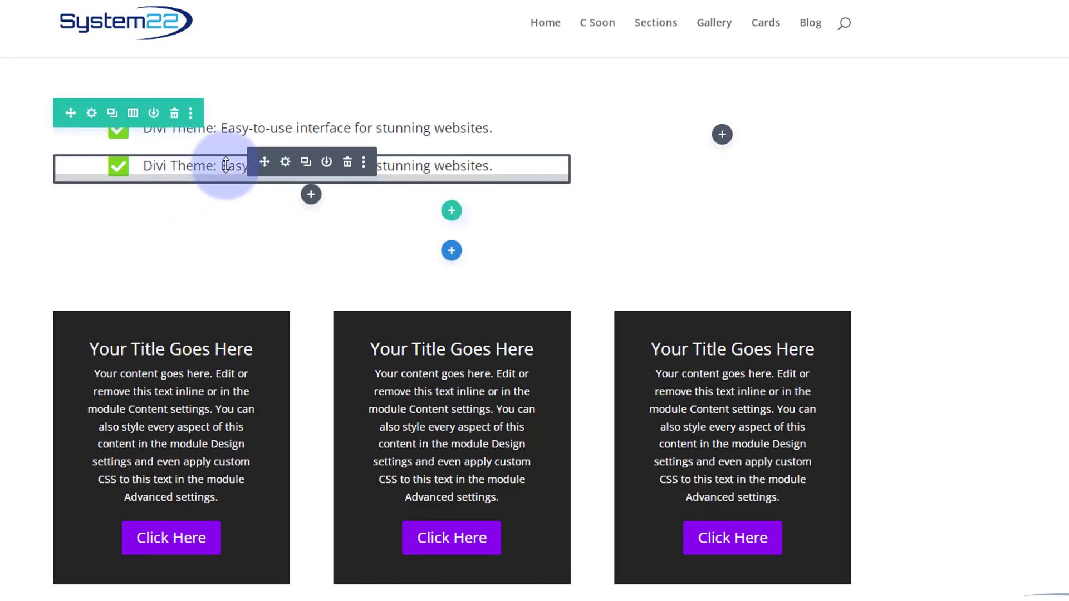
click(286, 163)
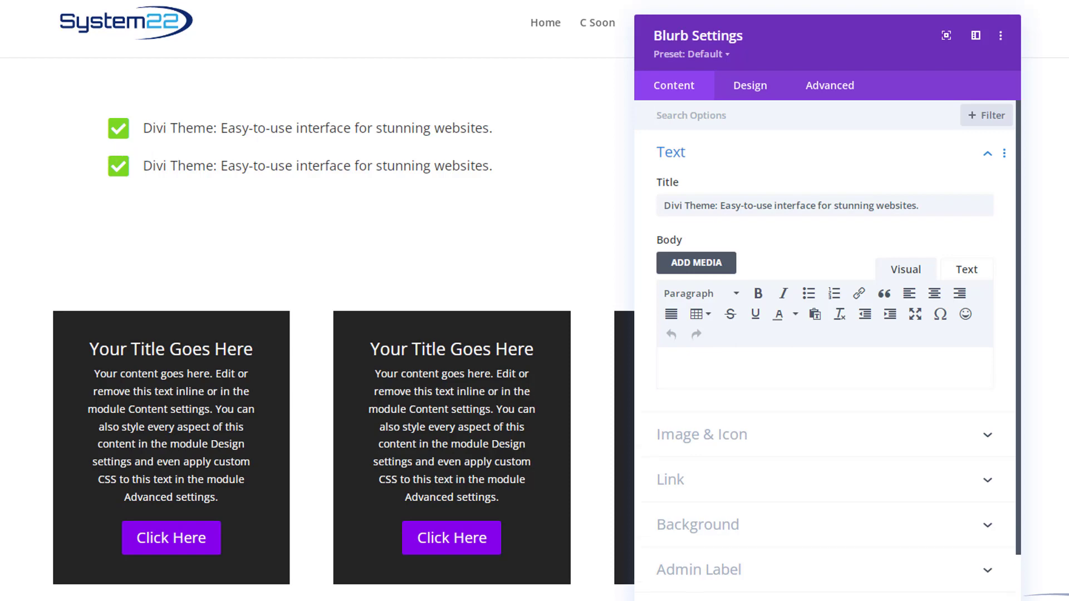
drag(920, 205, 639, 215)
text(Pre-designed templates and layouts save time.)
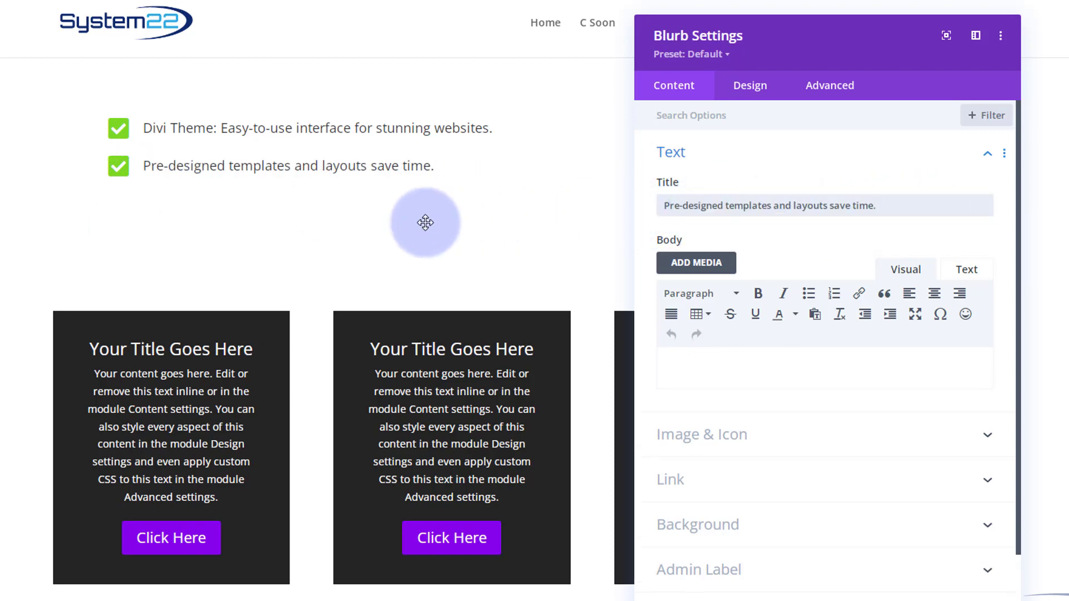
click(186, 175)
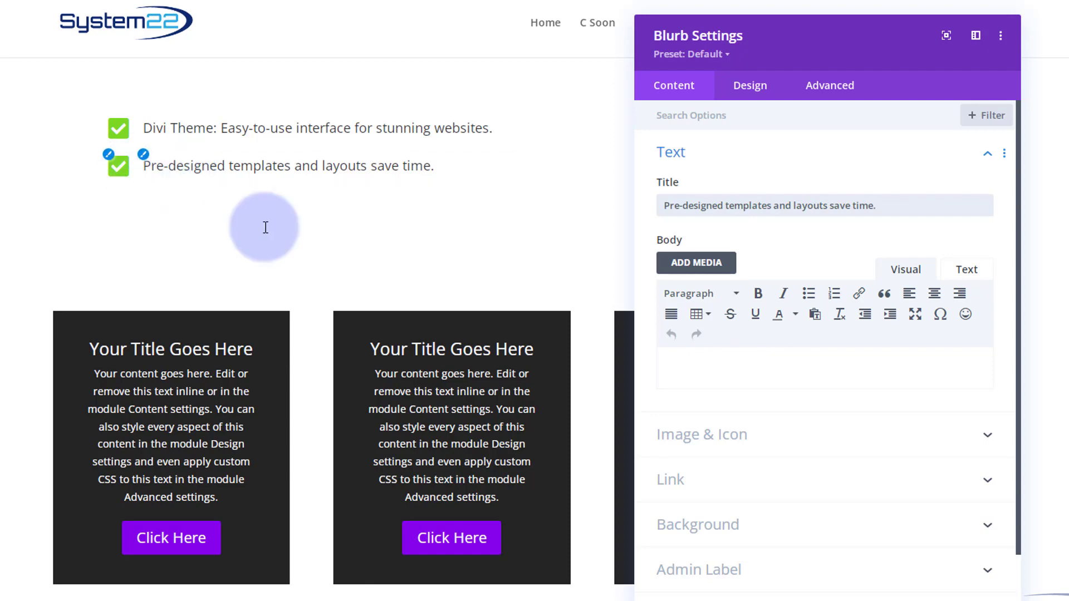
key(Escape)
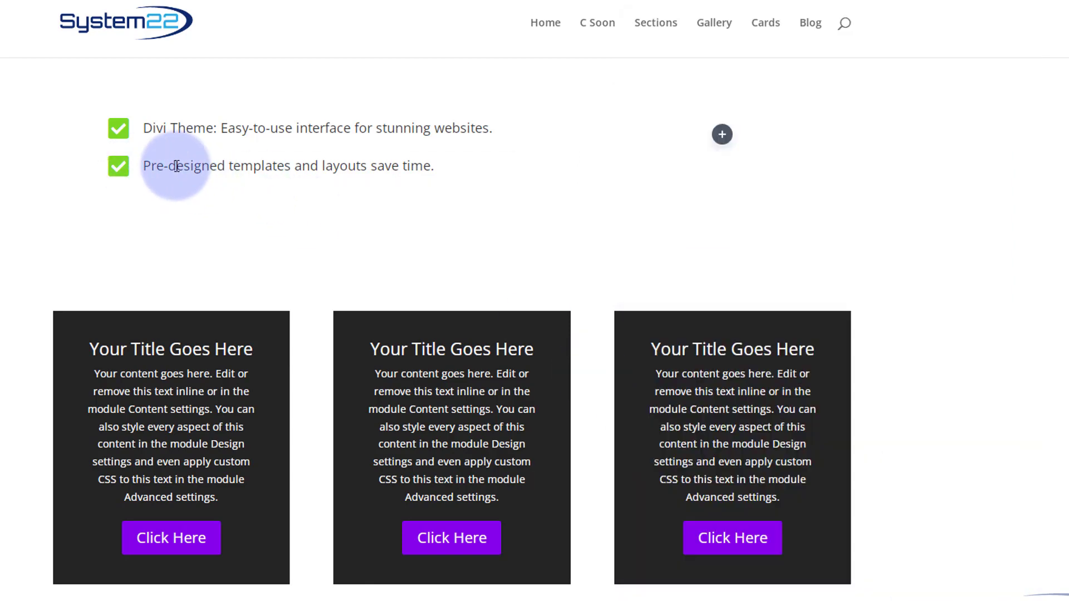
Duplicate the Pre-designed templates item for the next checklist entry
mouse_move(178, 170)
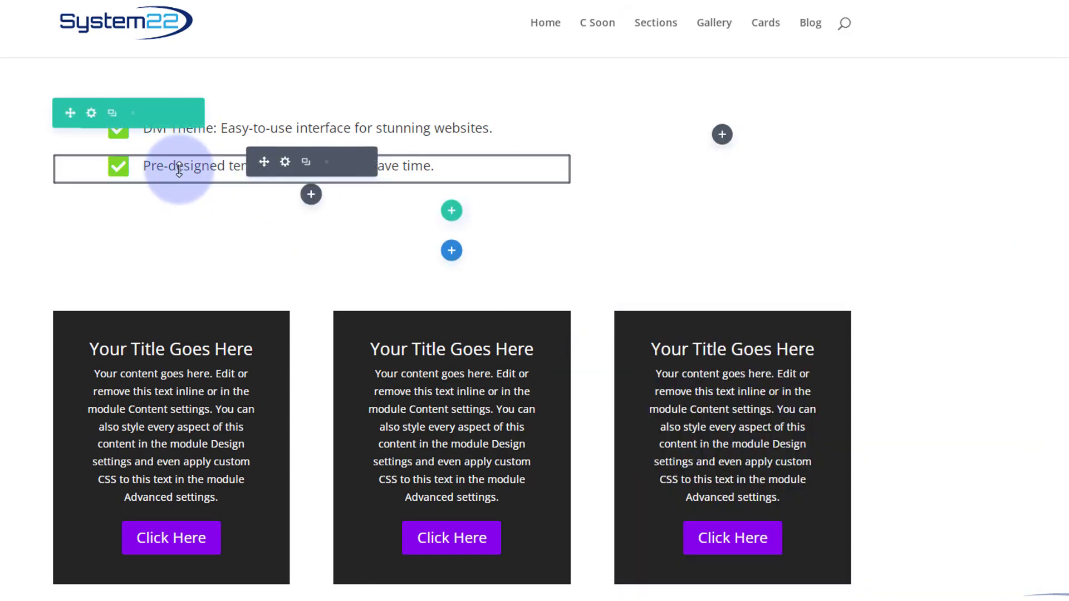
click(306, 162)
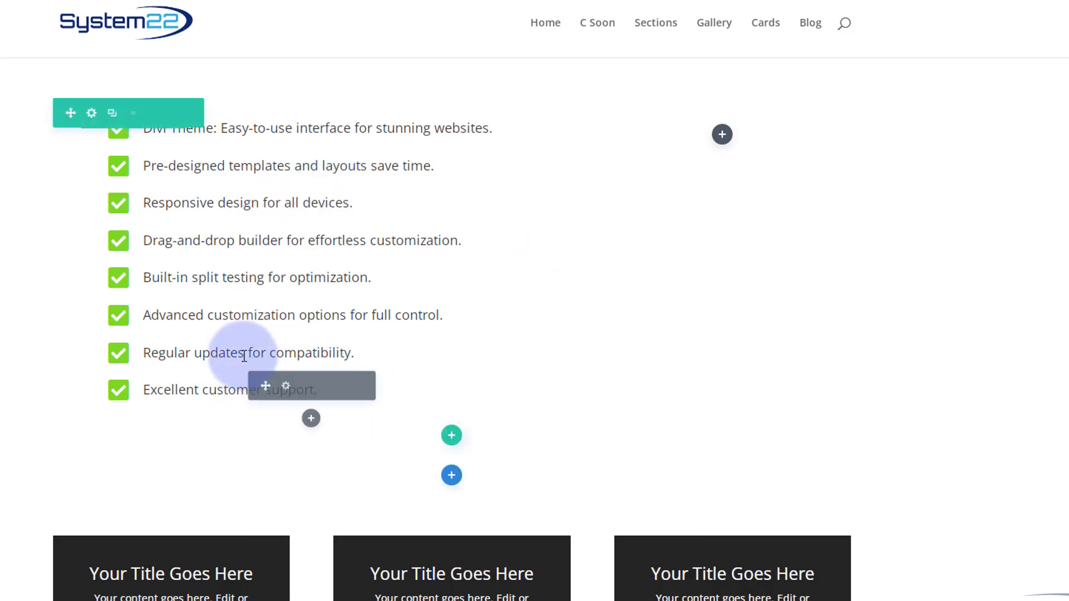
drag(267, 306, 266, 142)
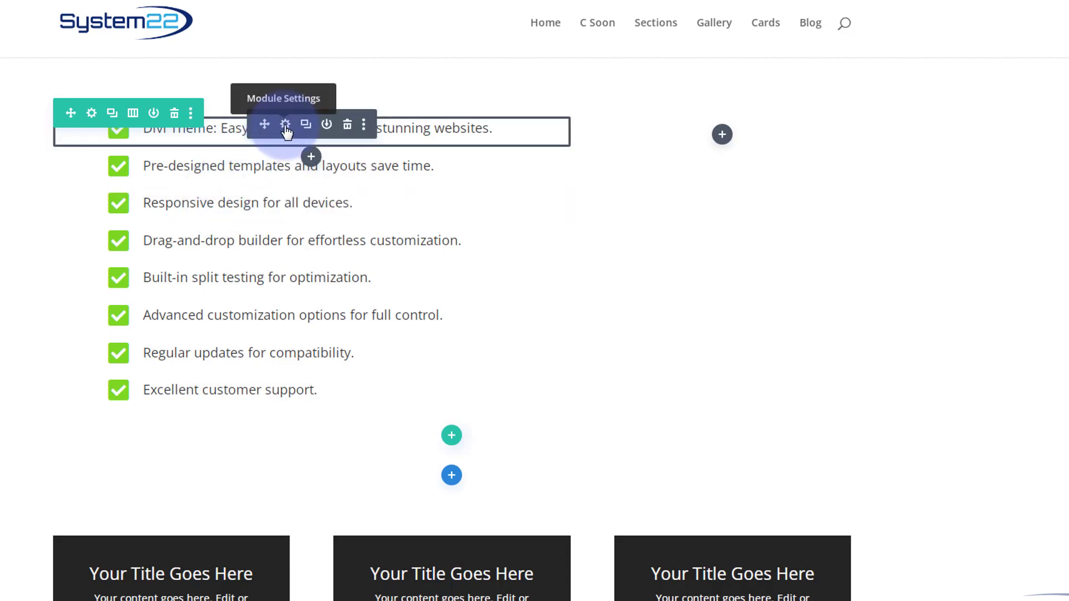
Enter iconan2 as the first blurb's CSS Class under Advanced and save
click(286, 126)
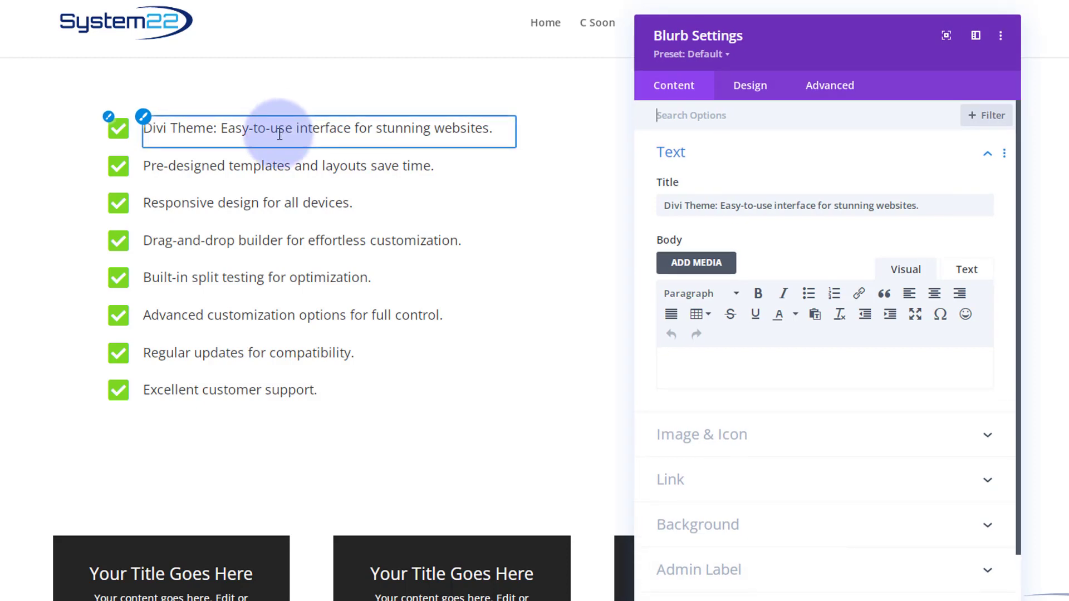
click(832, 89)
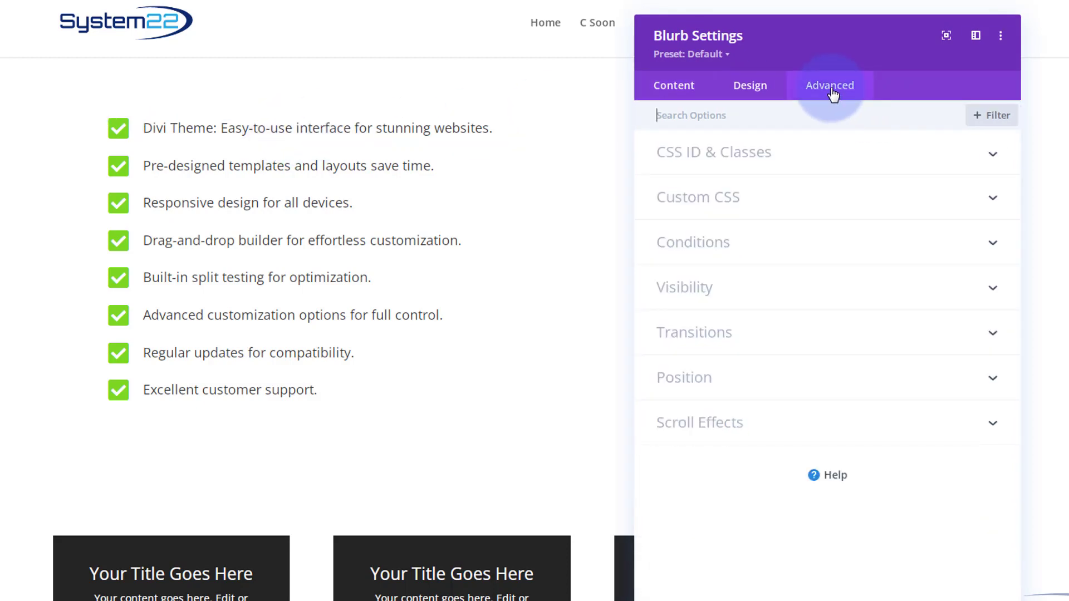
click(816, 159)
click(688, 259)
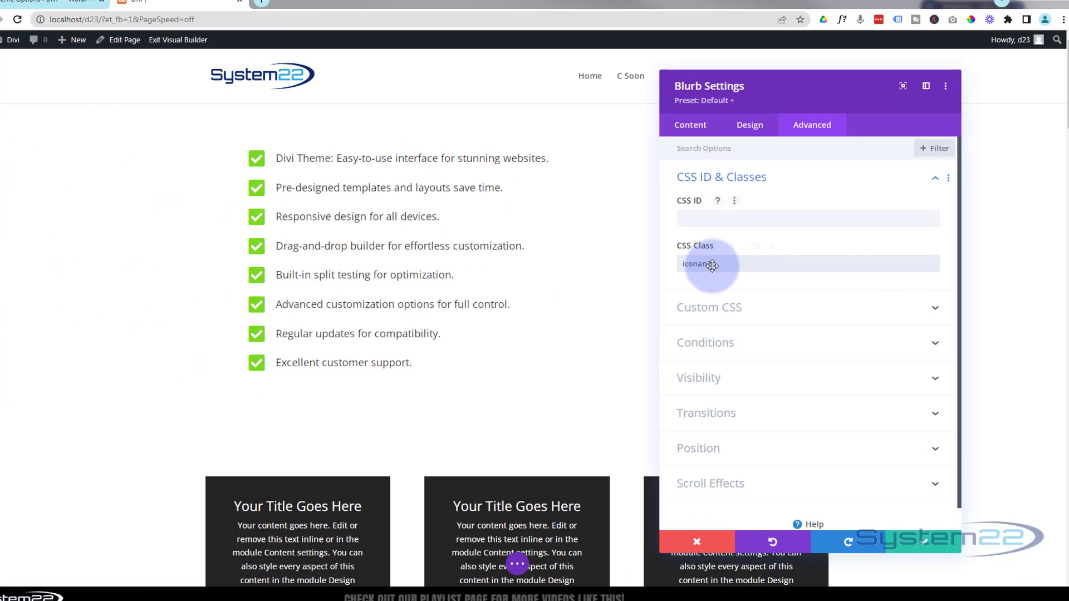
drag(746, 265, 656, 267)
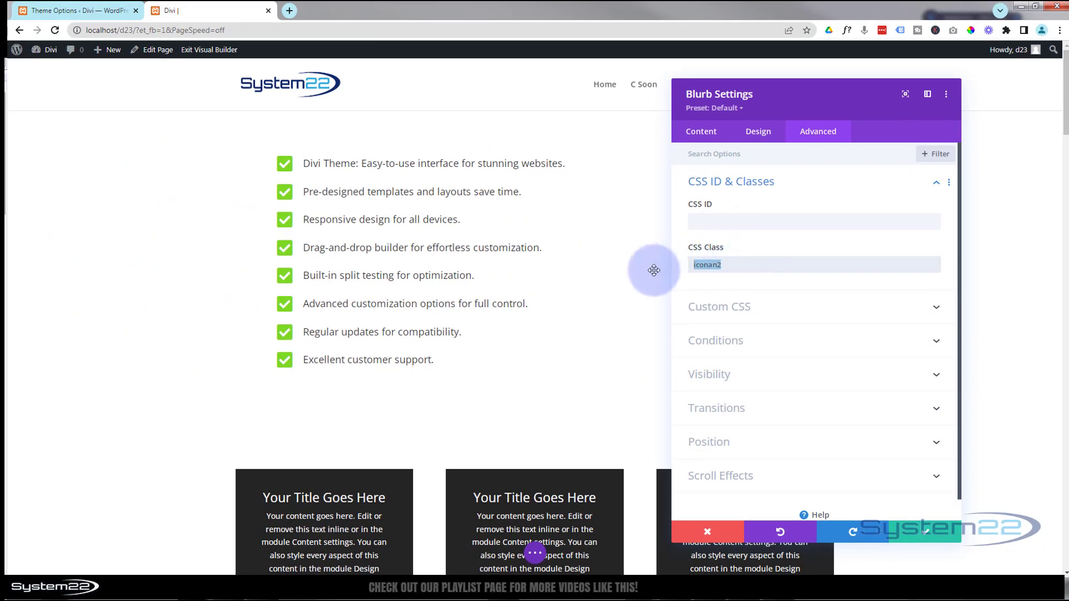
click(915, 530)
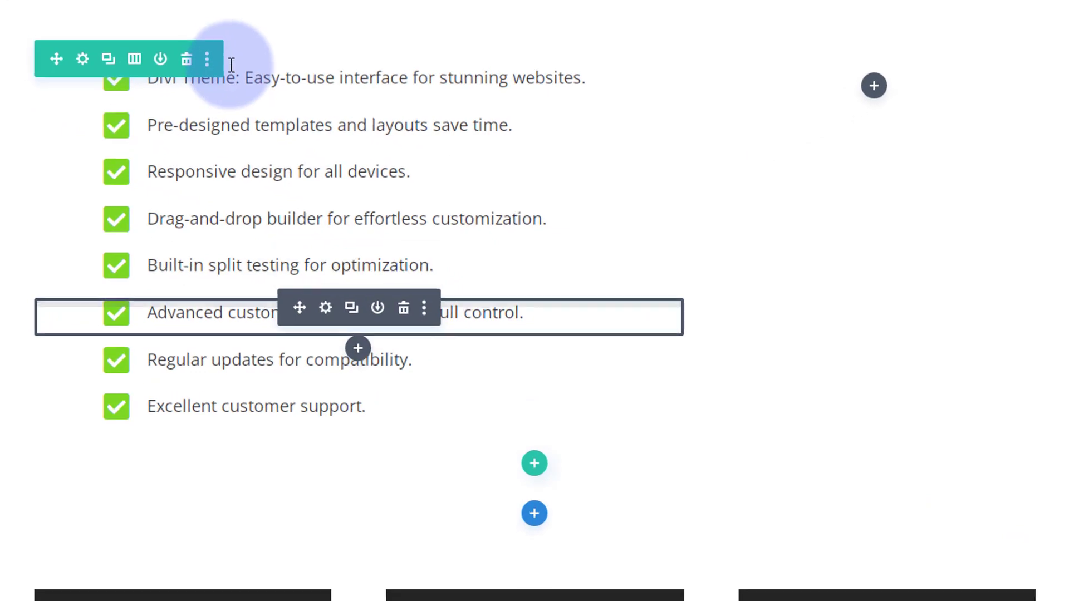
Extend the first checklist blurb's styles to every blurb in This Column
right_click(305, 84)
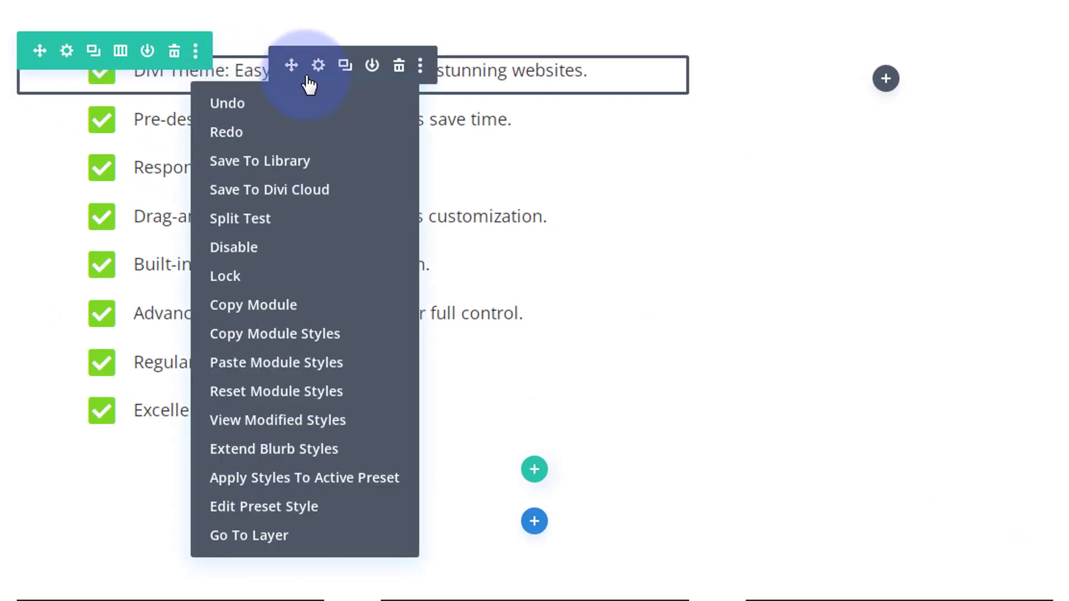
click(275, 458)
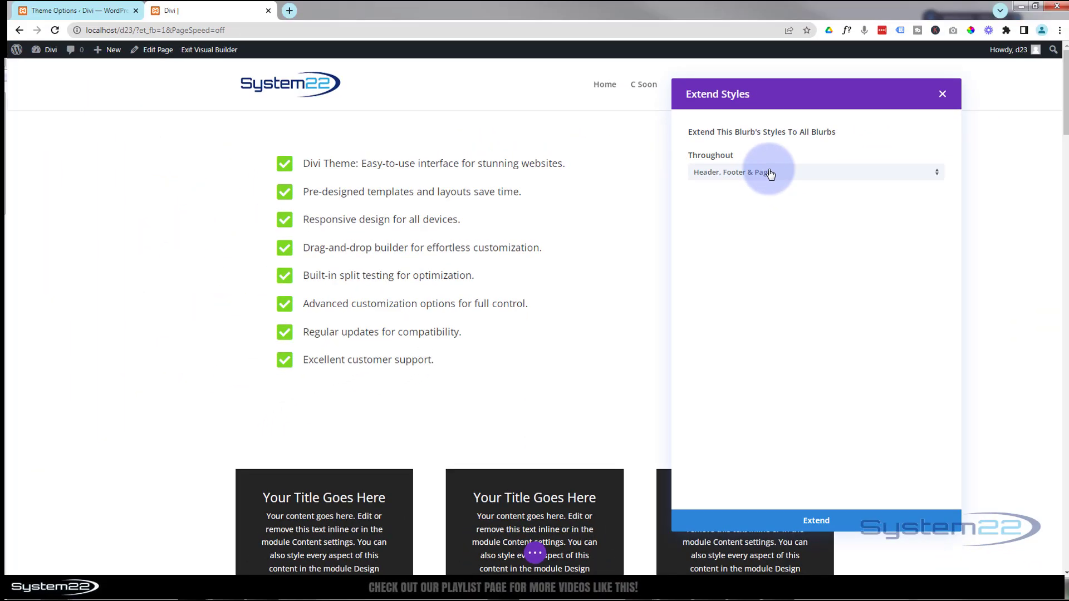
click(770, 175)
click(742, 263)
click(807, 522)
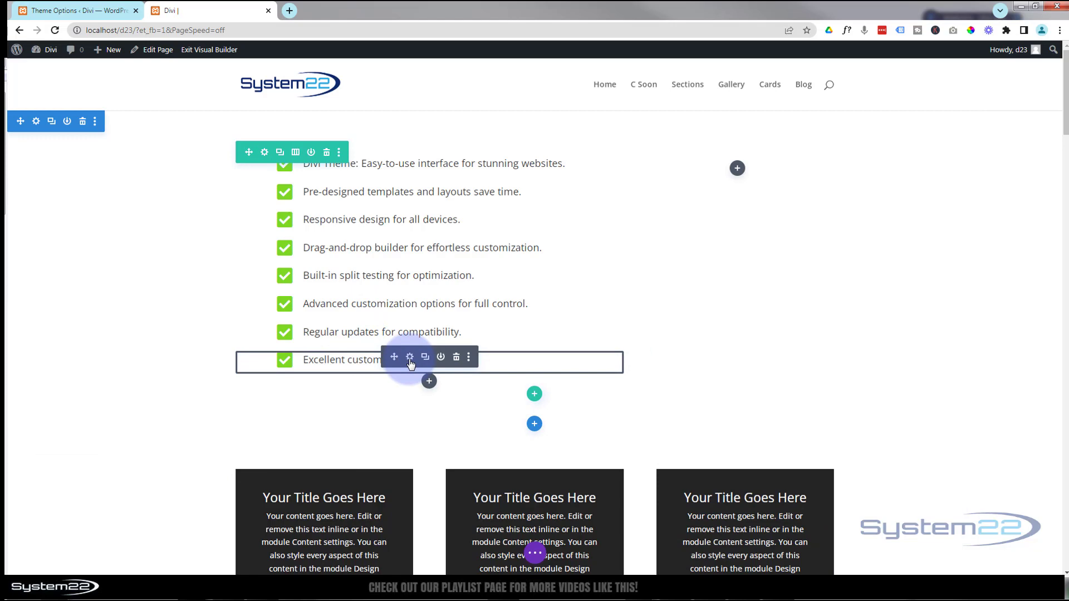
click(410, 362)
click(817, 132)
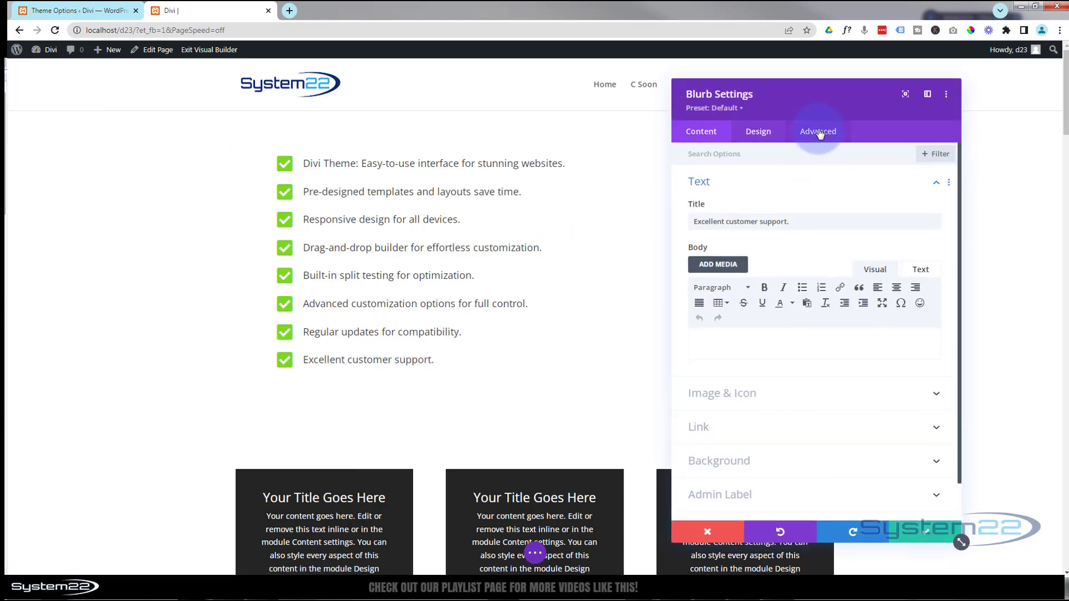
click(807, 191)
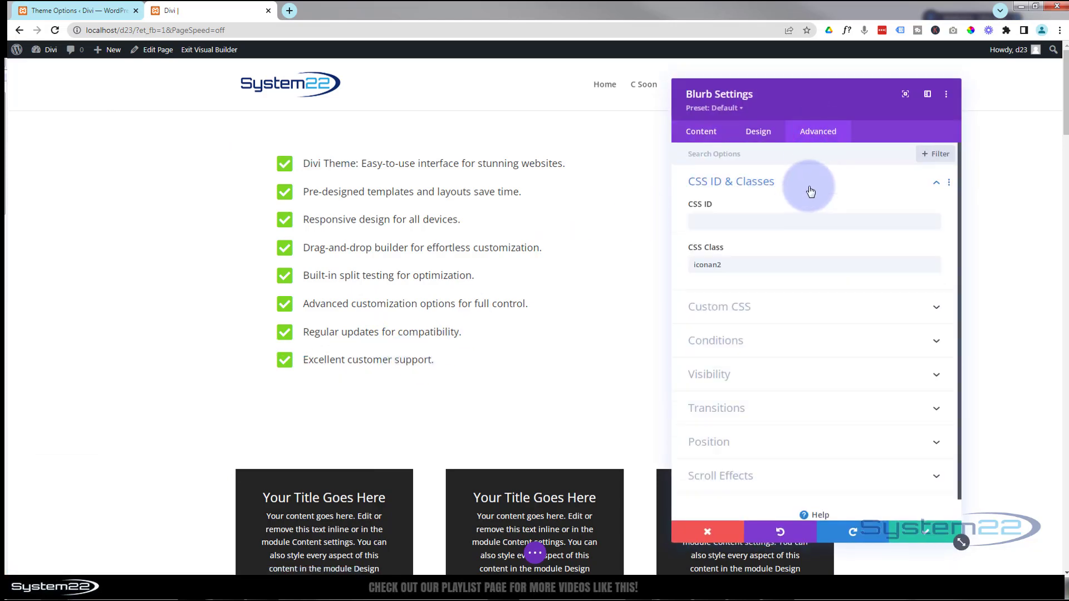
click(935, 536)
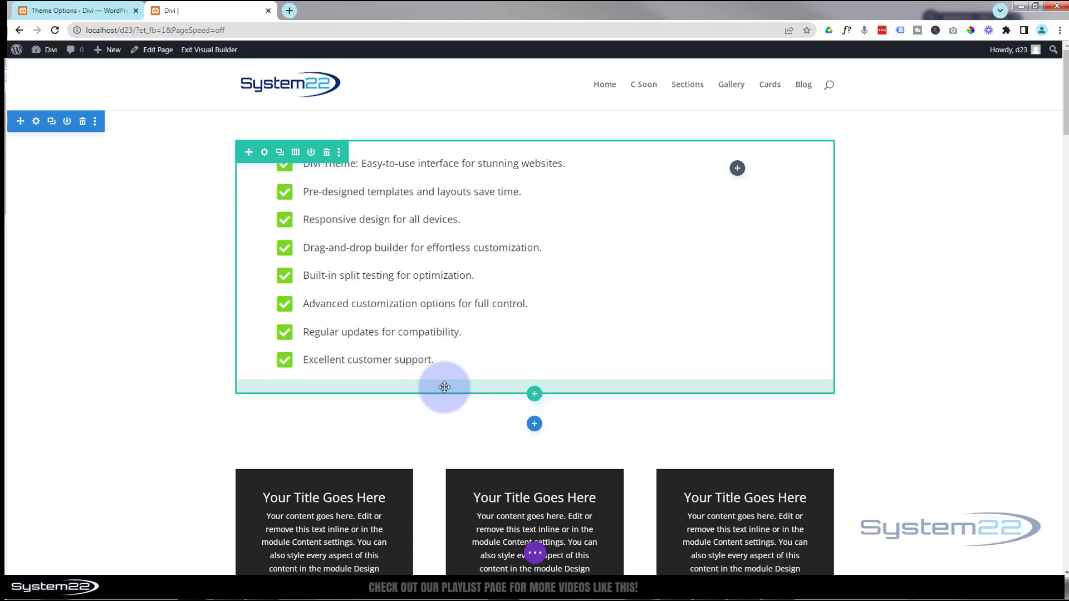
Open Additional CSS in the Theme Options tab's Customizer, then return to the builder tab
click(72, 11)
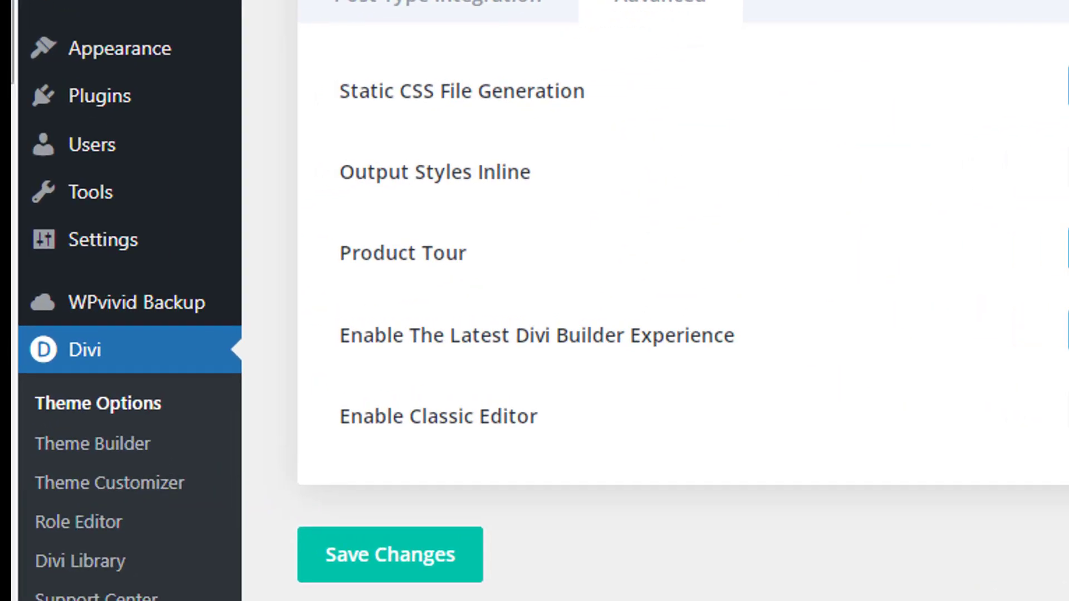
mouse_move(115, 48)
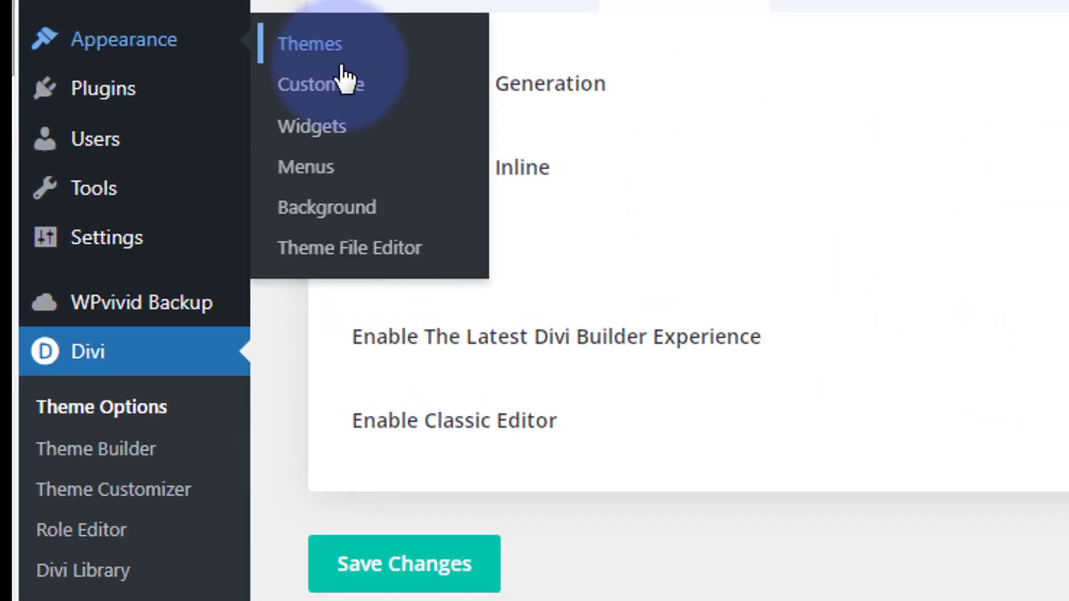
click(345, 89)
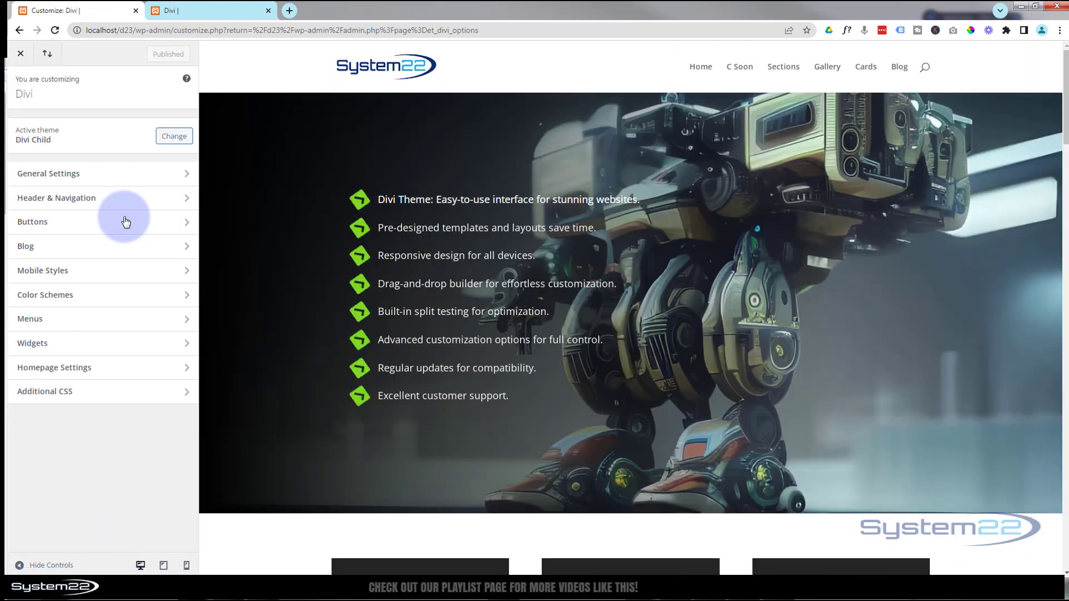
click(92, 396)
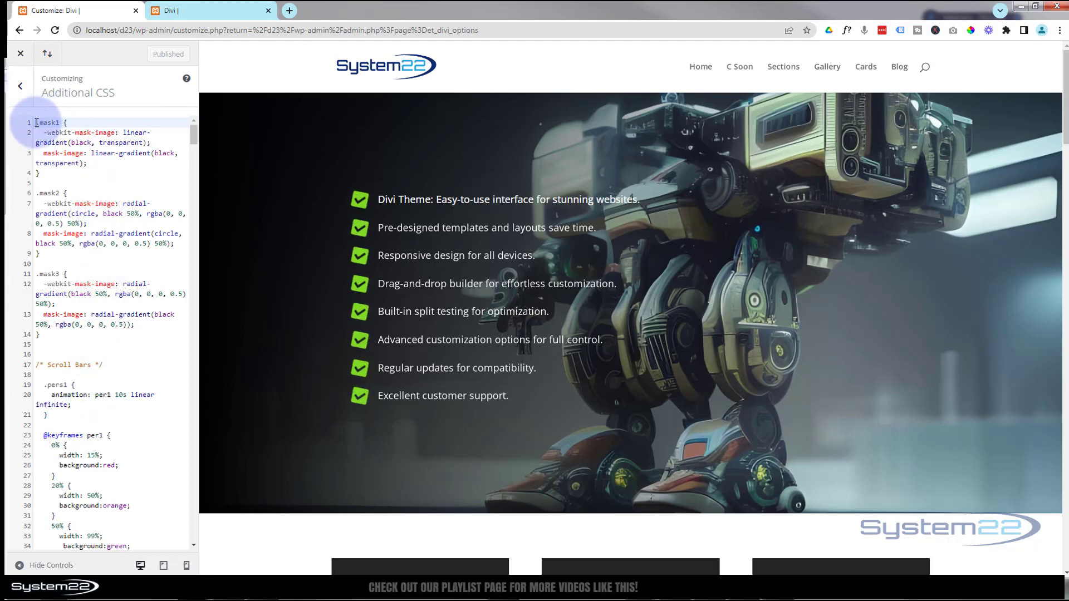
click(220, 11)
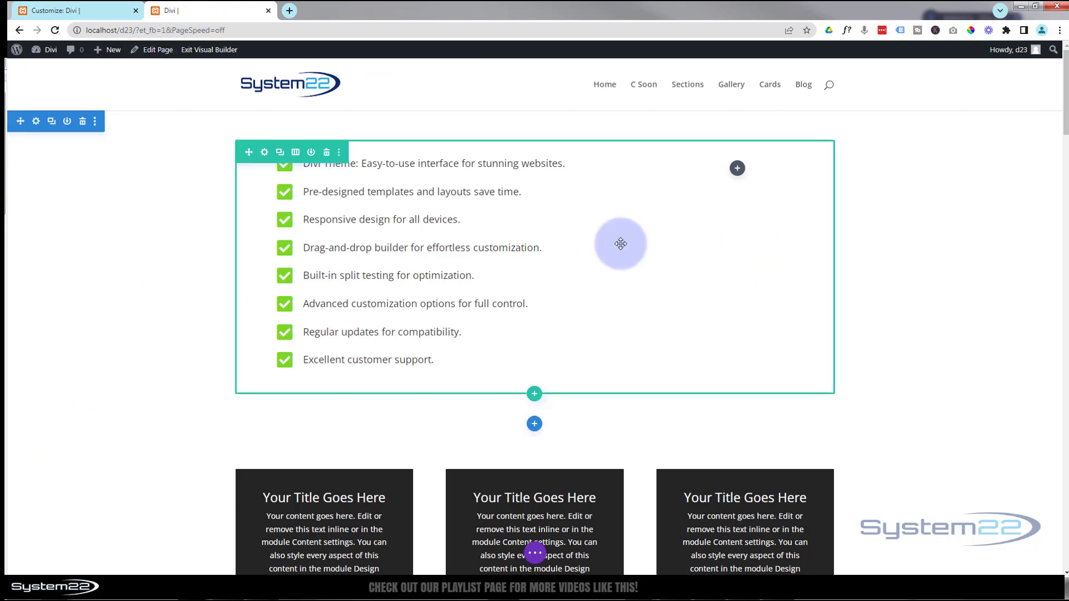
Insert a Code module below the last checklist blurb and move its settings panel aside
mouse_move(622, 231)
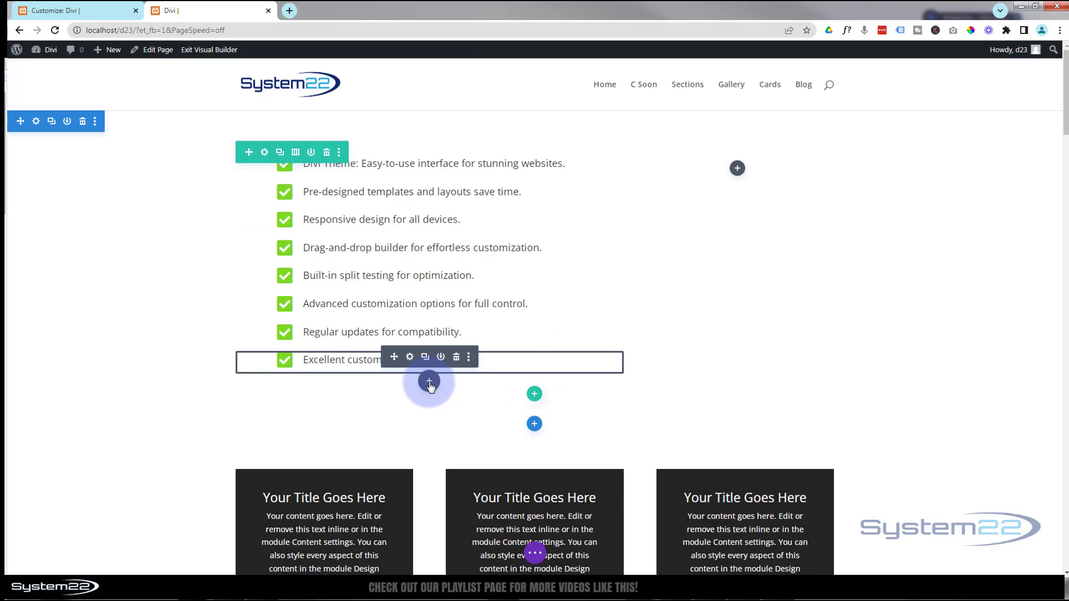
click(429, 382)
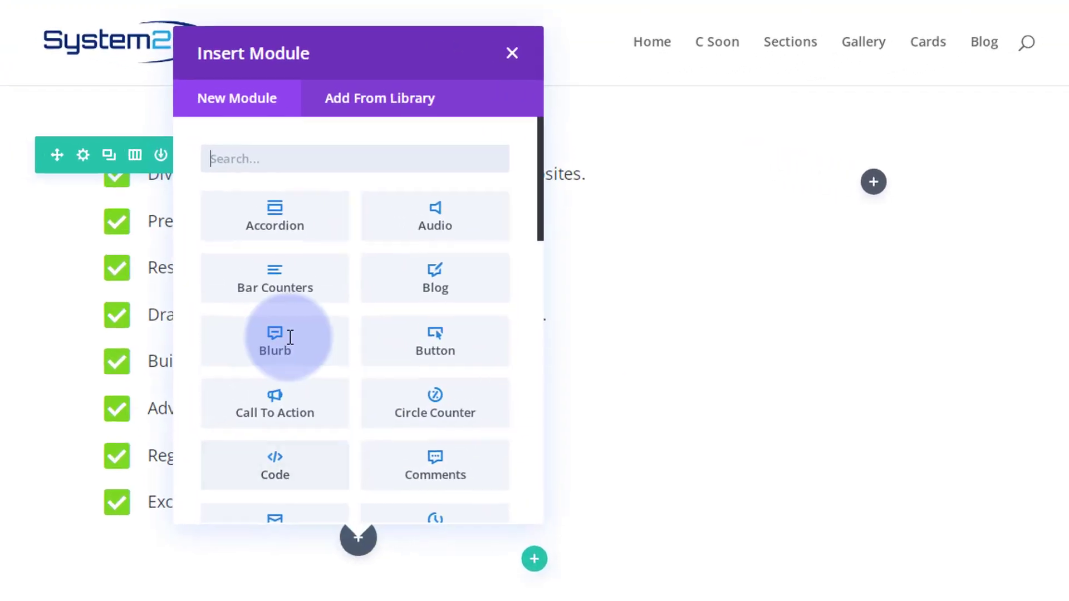
click(277, 467)
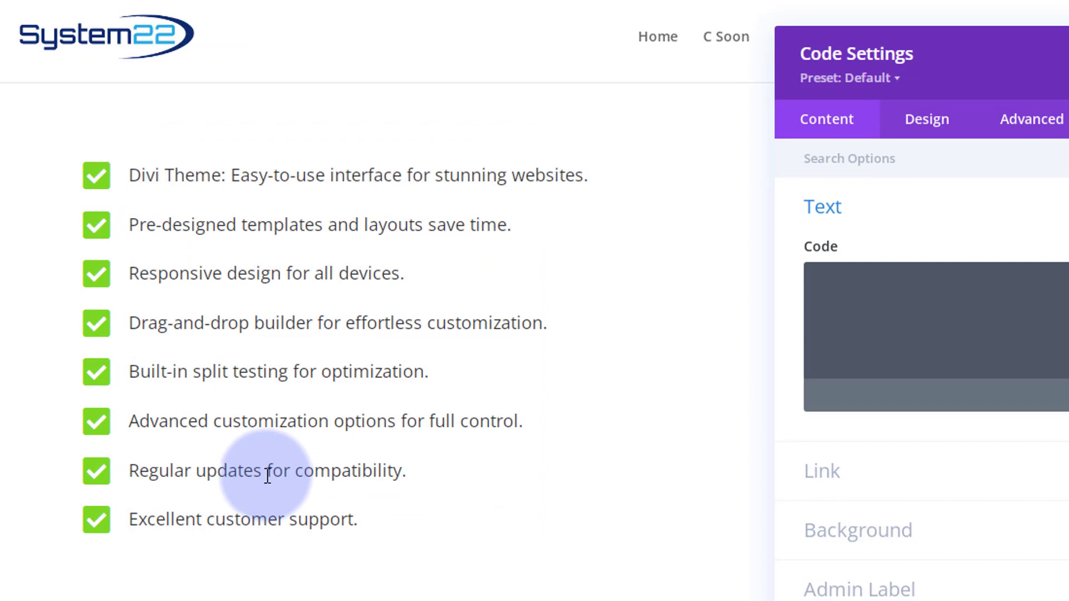
drag(961, 71, 850, 29)
Enter a <style> block with a .iconan2 line in the Code box
click(693, 241)
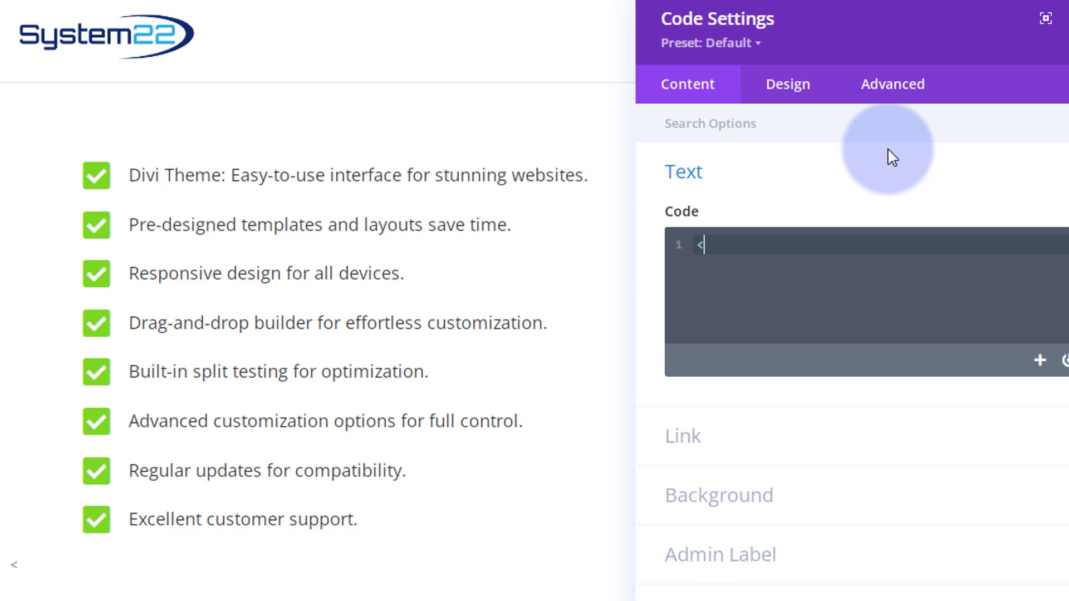
text(styl)
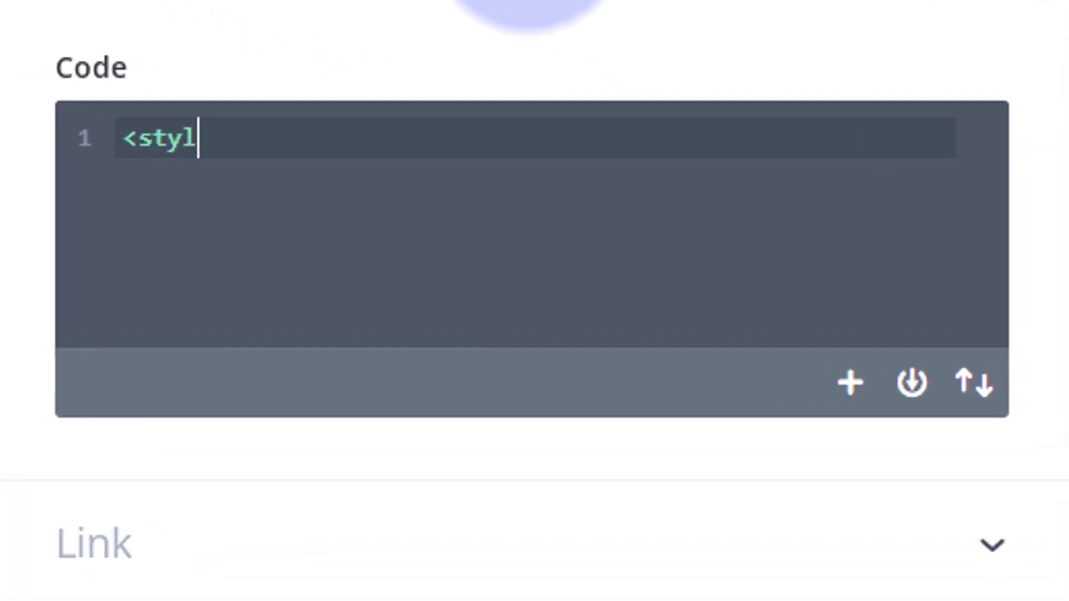
text(e></style>)
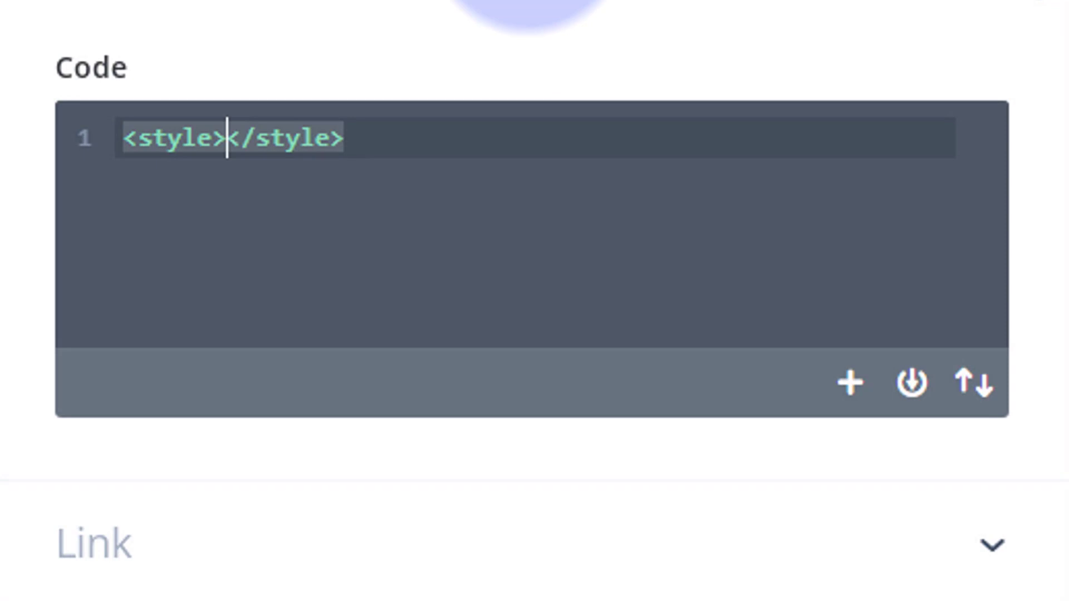
key(Return)
key(Return)
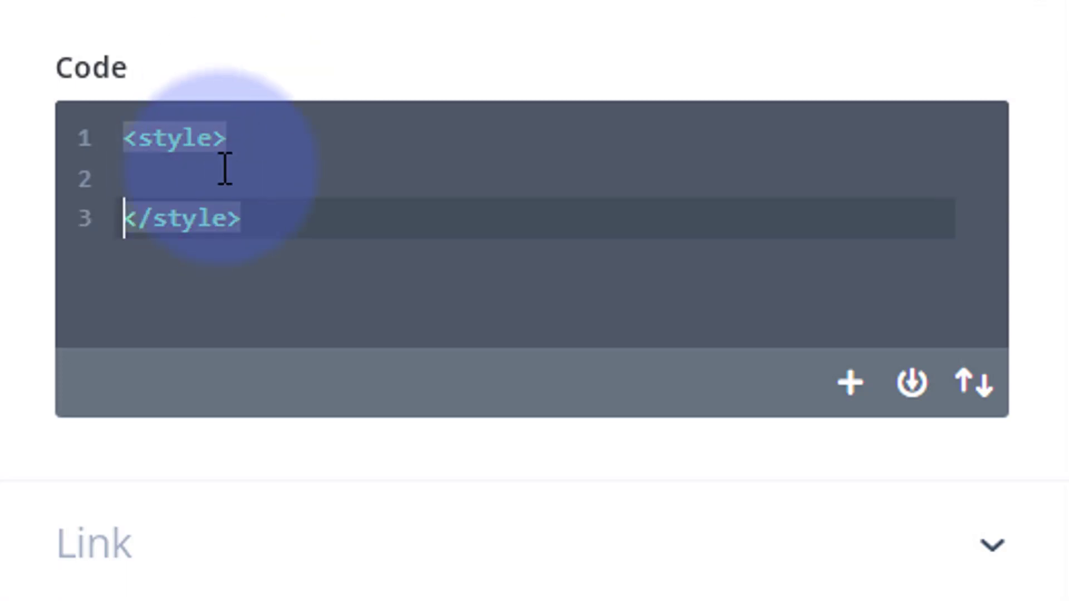
click(253, 137)
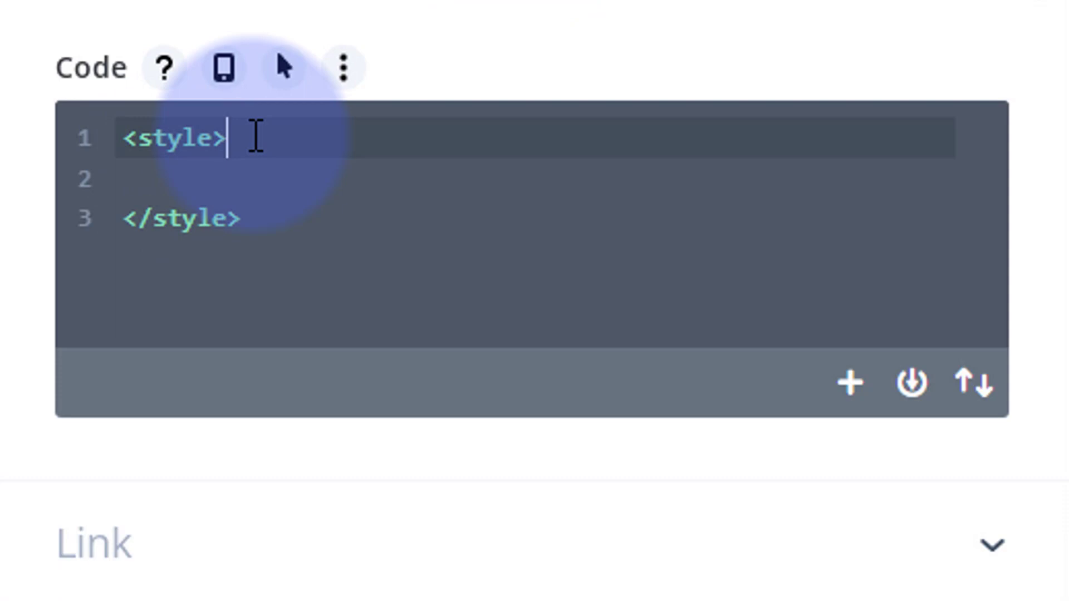
click(208, 167)
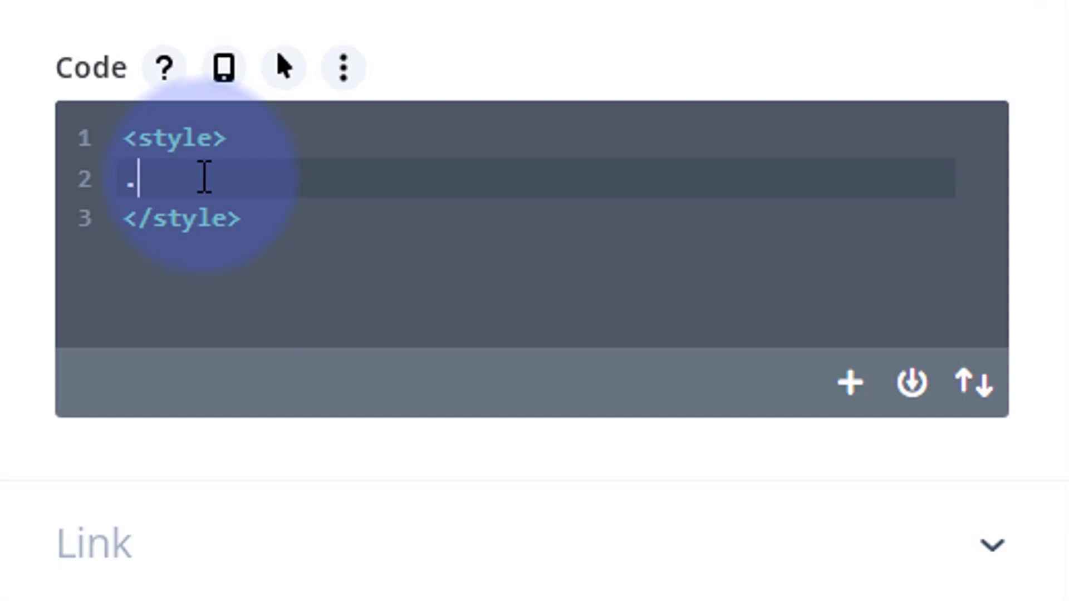
text(iconan2)
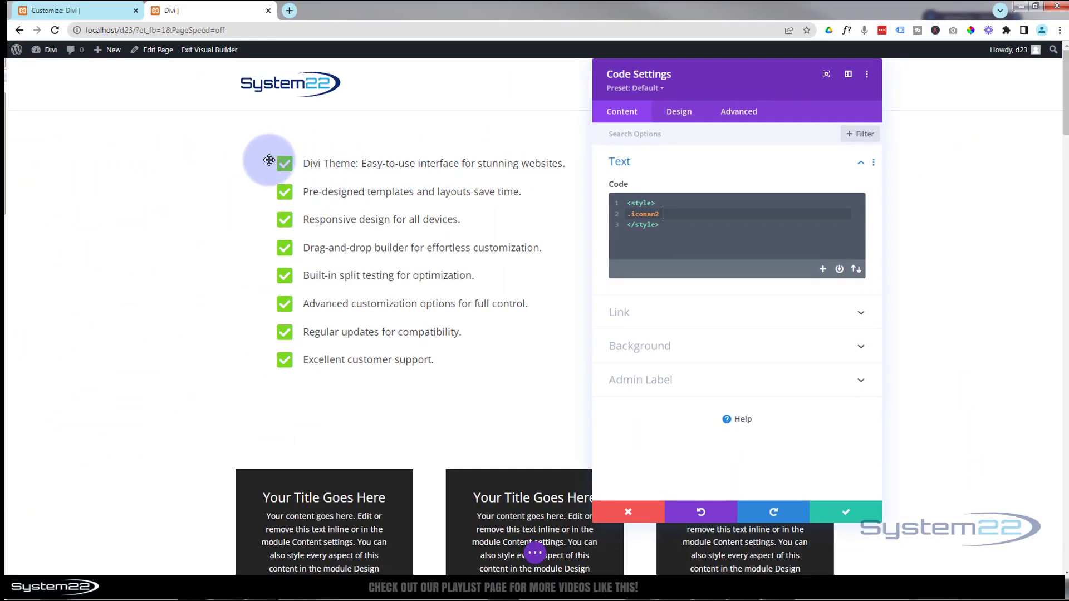
click(644, 253)
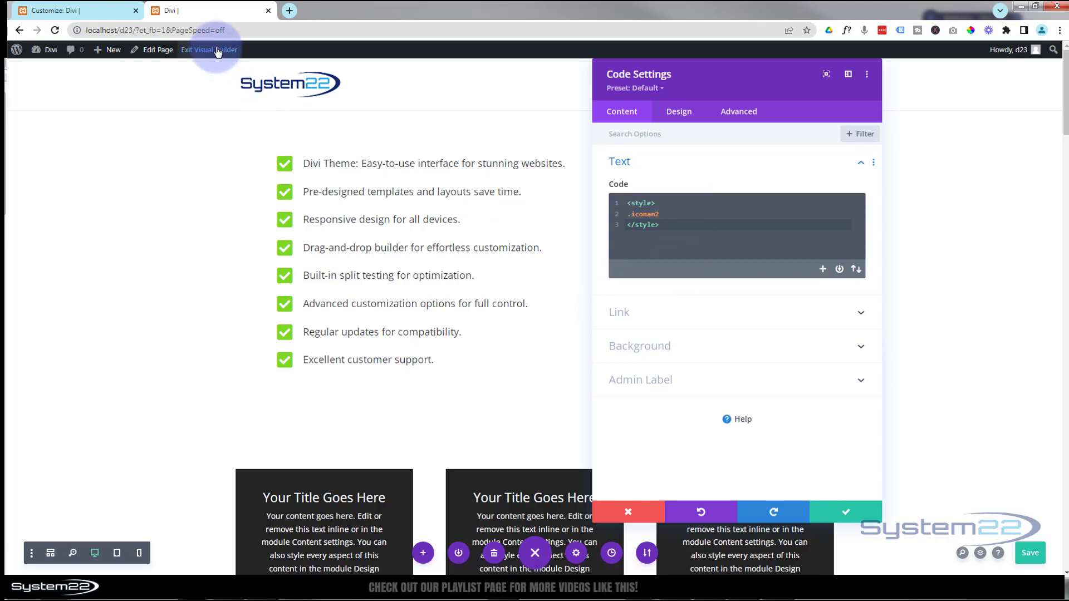
Inspect the first checklist icon of the Customize preview in enlarged Chrome DevTools
click(88, 17)
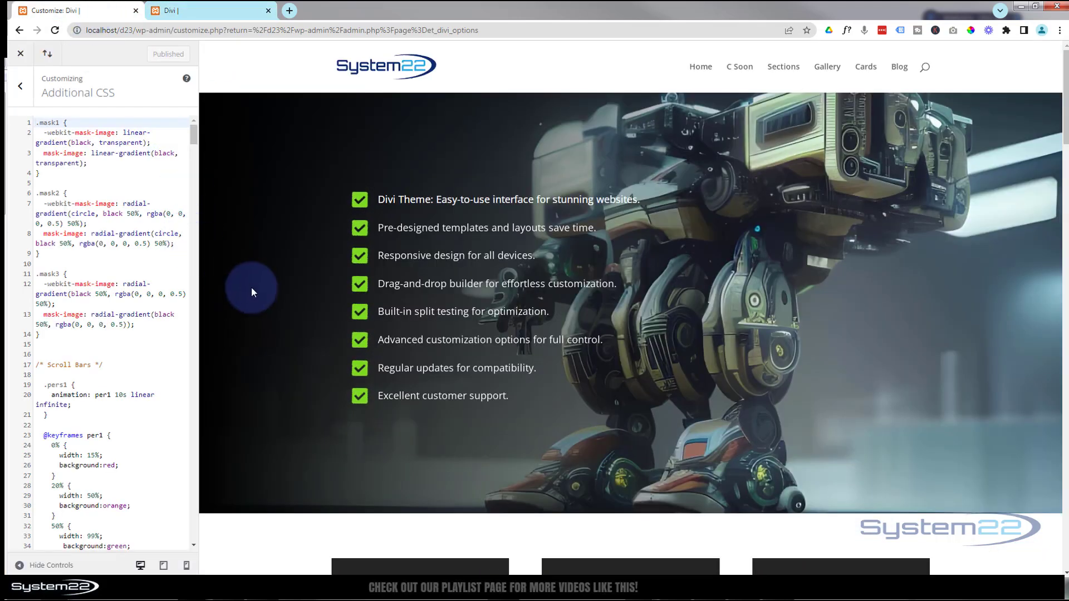
scroll(250, 286, down, 2)
scroll(249, 287, up, 2)
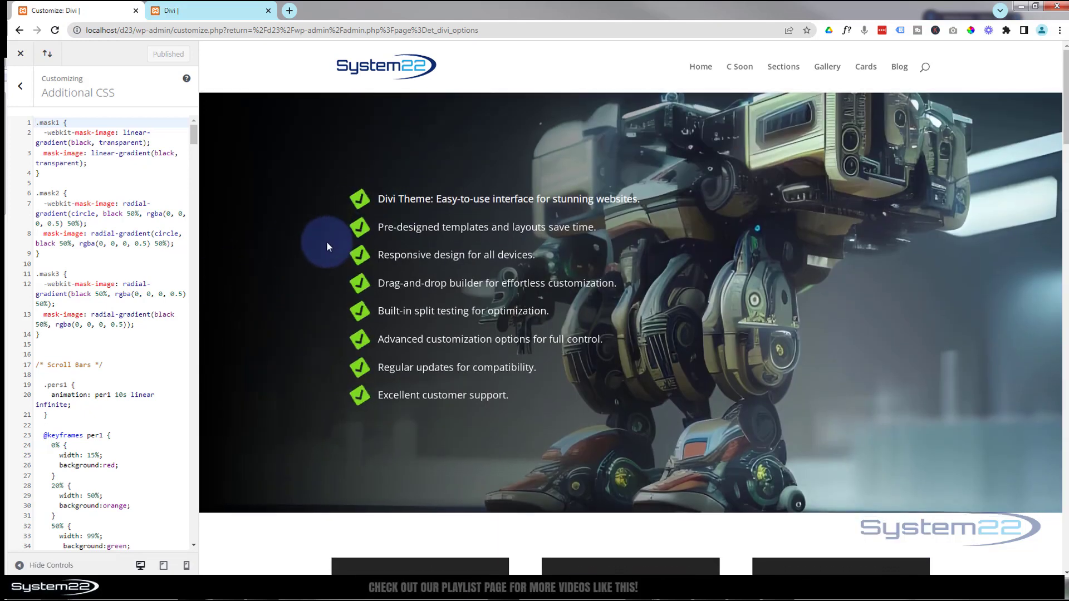
right_click(358, 196)
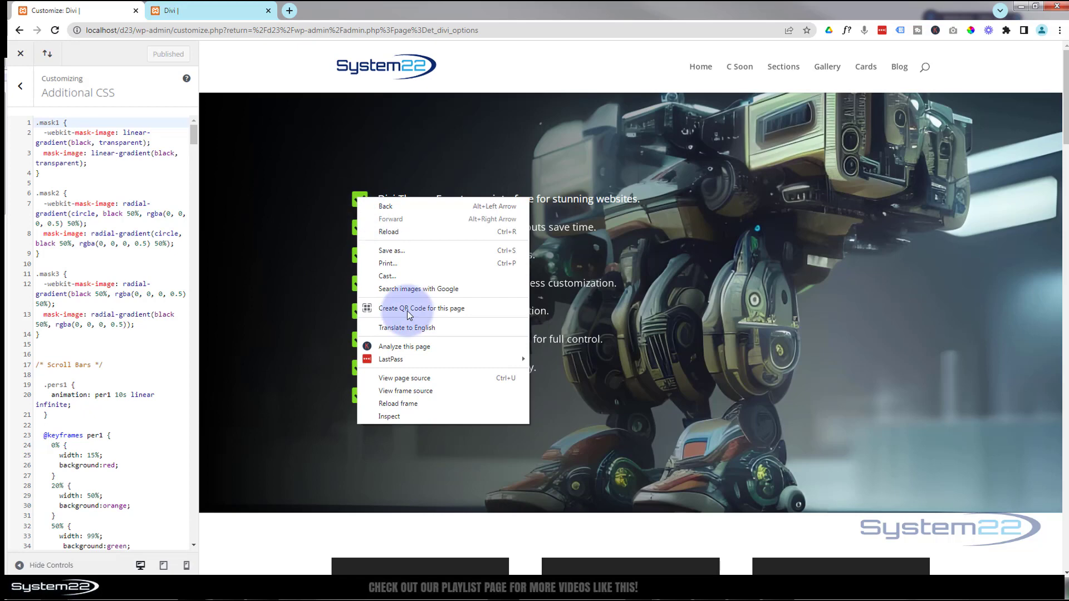
click(401, 418)
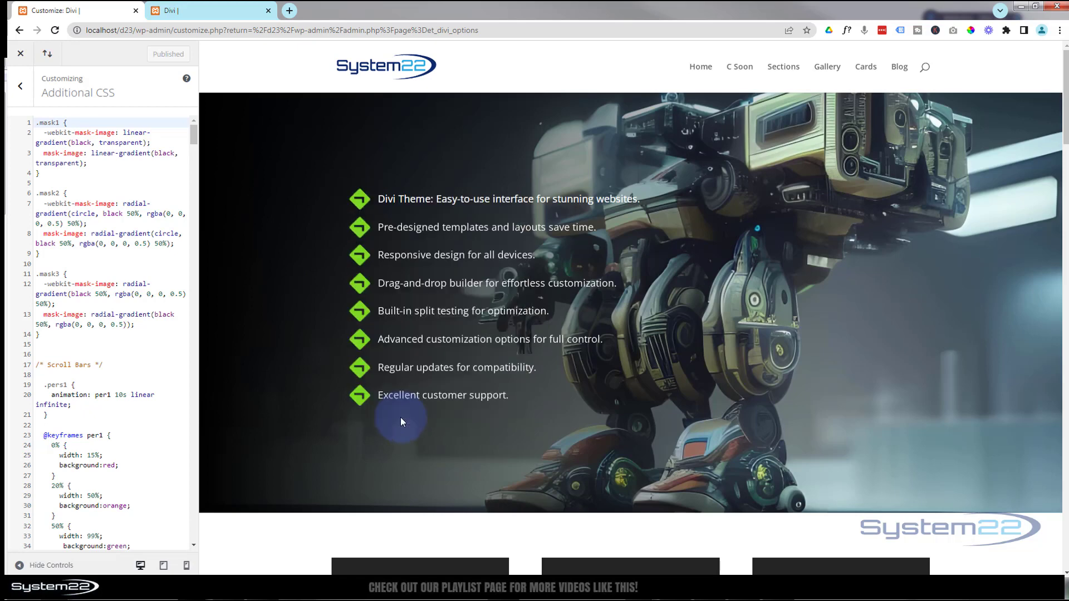
drag(649, 363, 665, 325)
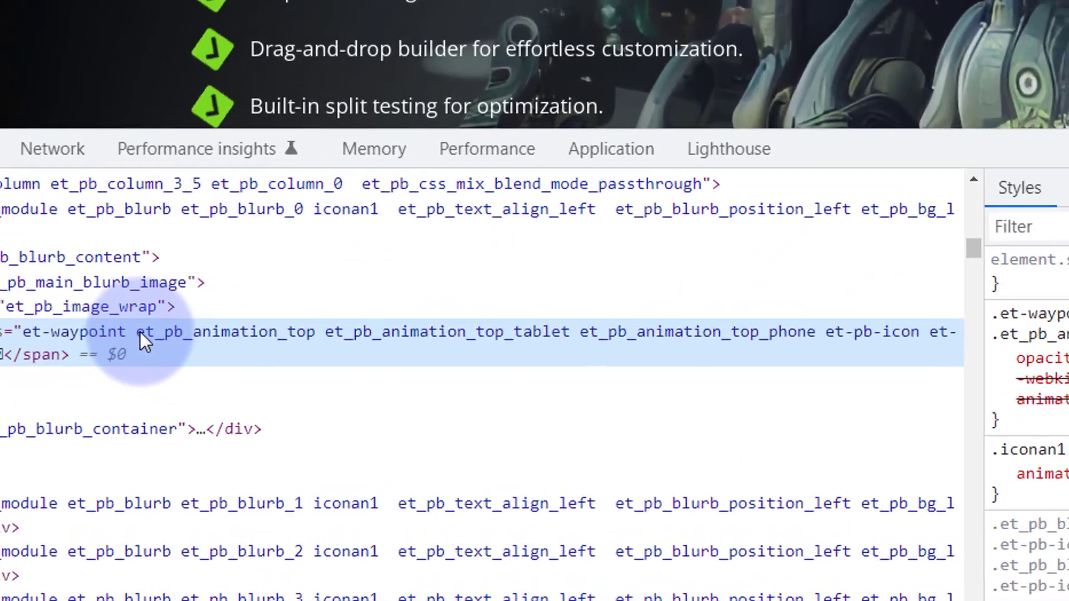
Select the et-pb part of the icon span's class attribute in DevTools
double_click(138, 329)
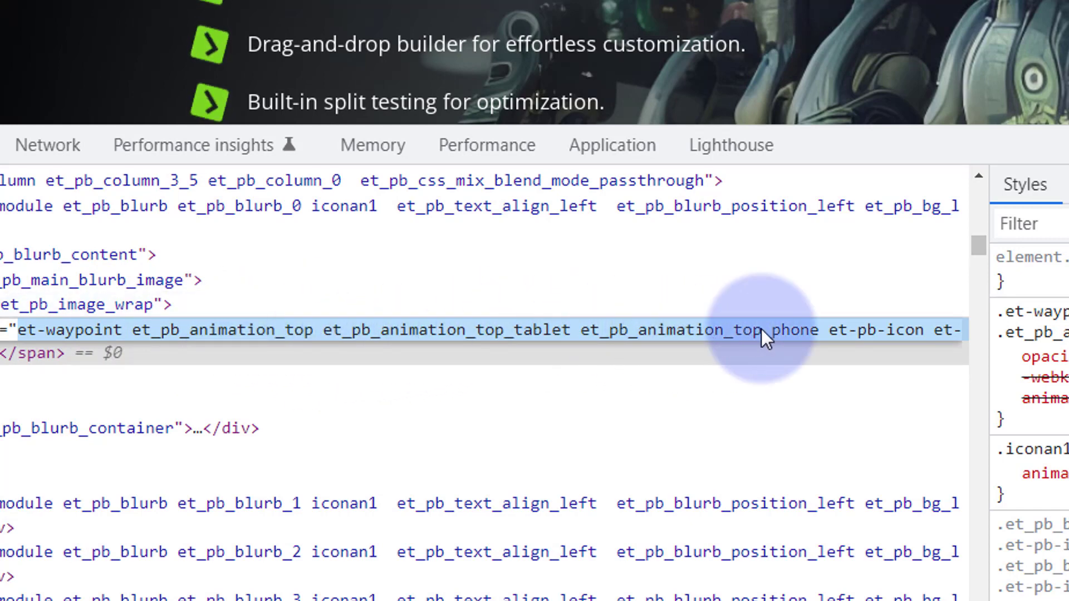
double_click(840, 333)
drag(829, 332, 921, 329)
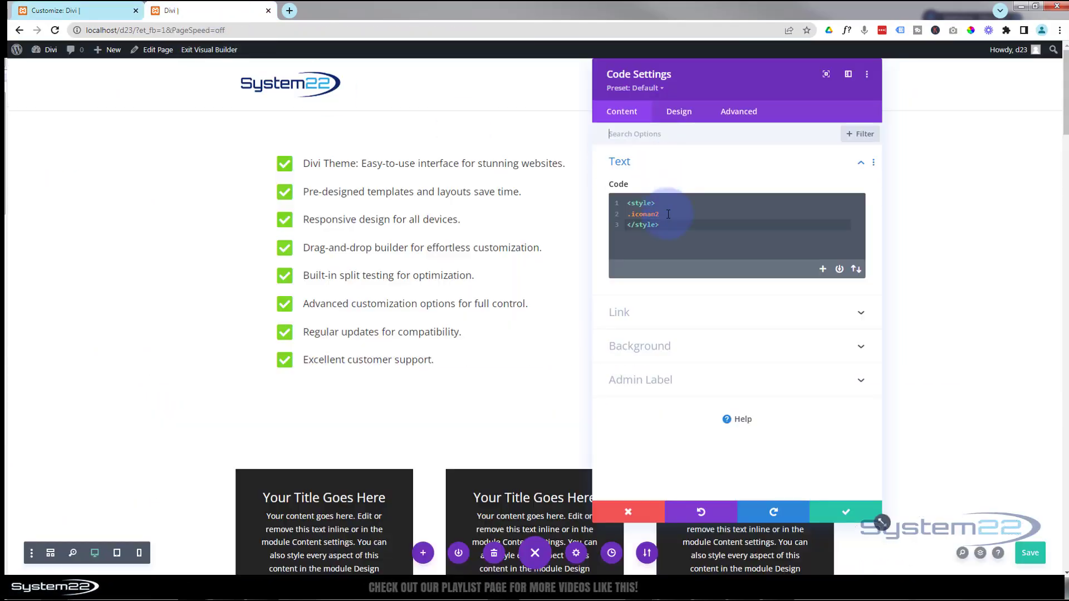
Add '.et-pb-icon { animation: listspin 10s infinite !important; }' after .iconan2, plus a new line
click(670, 214)
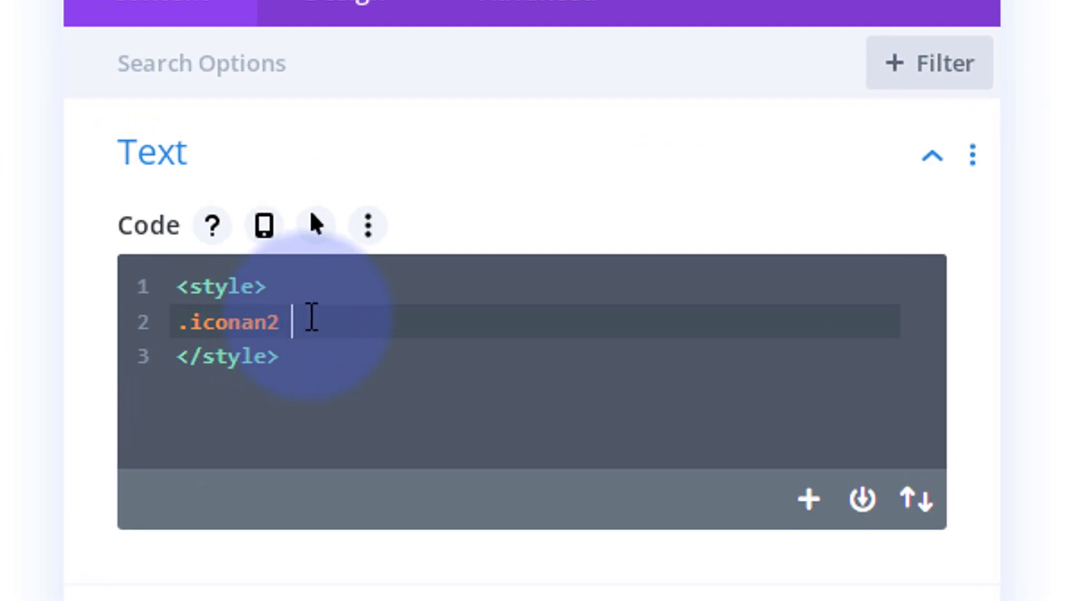
text(.)
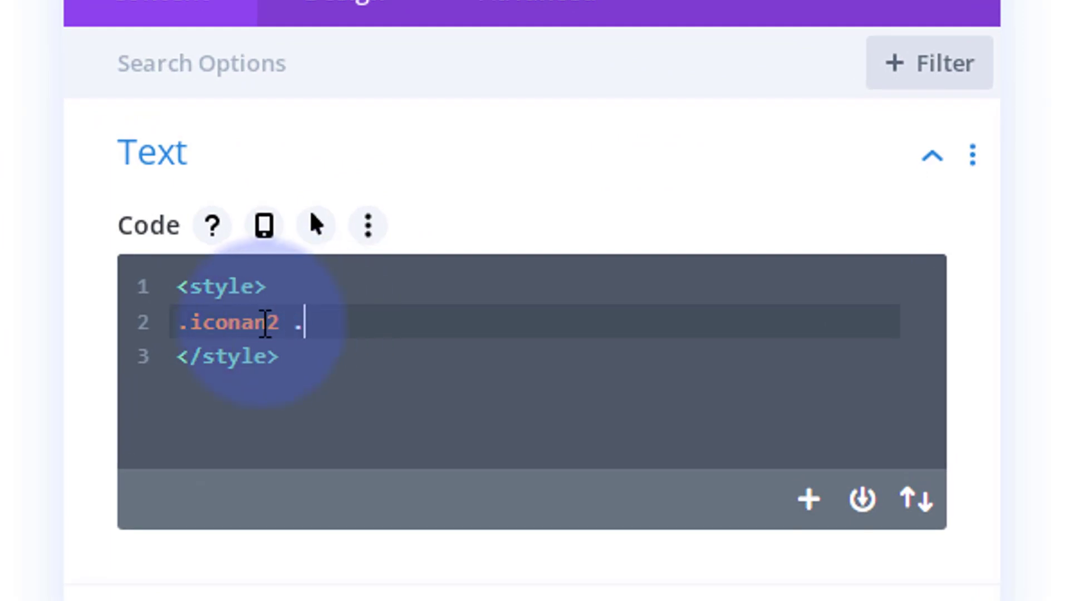
text(et-pb-icon)
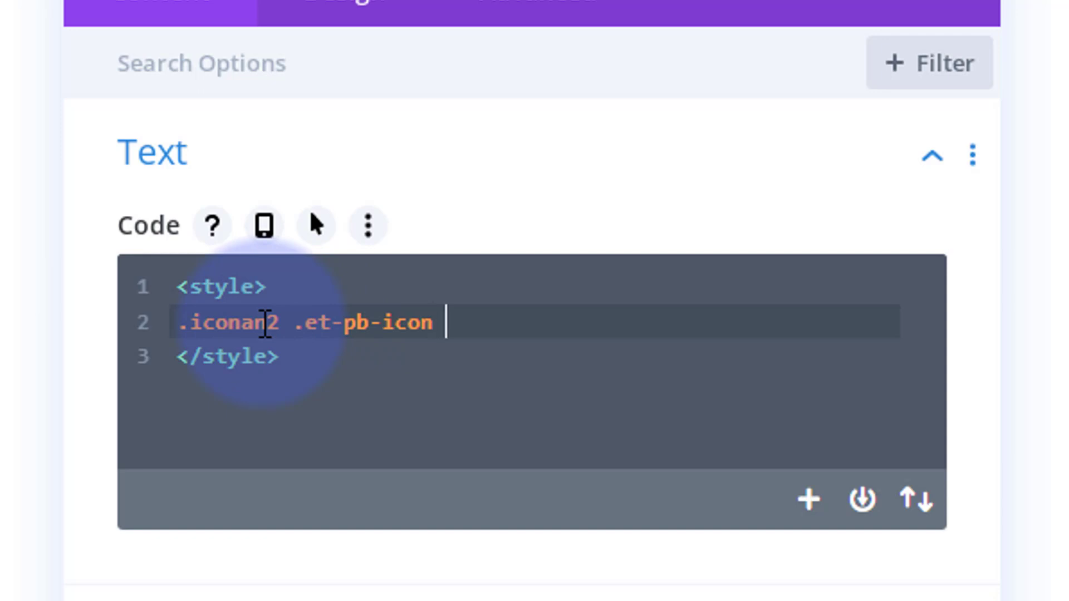
text( {)
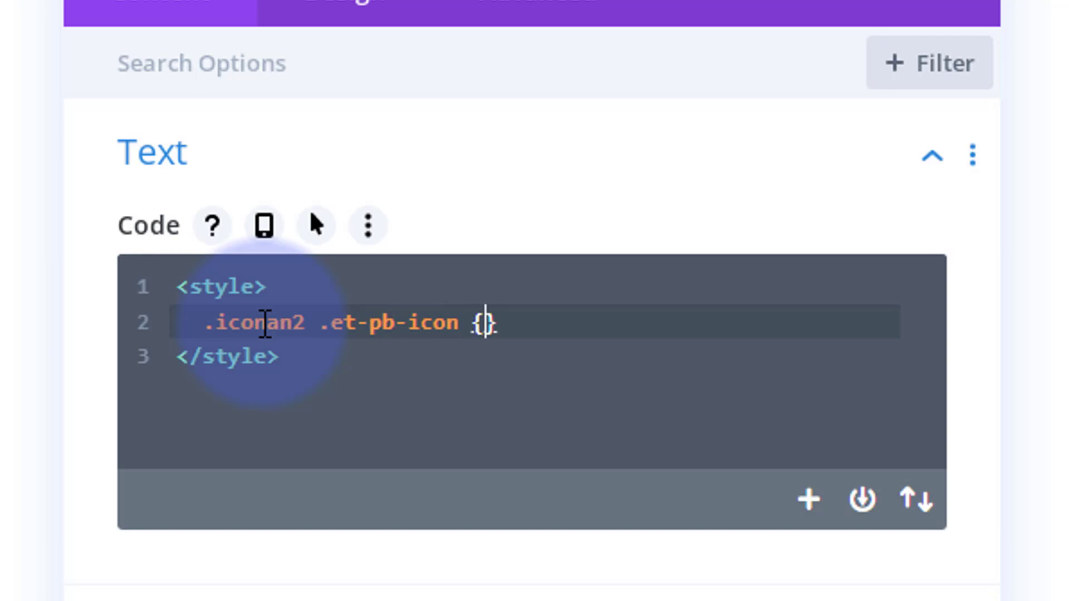
key(Return)
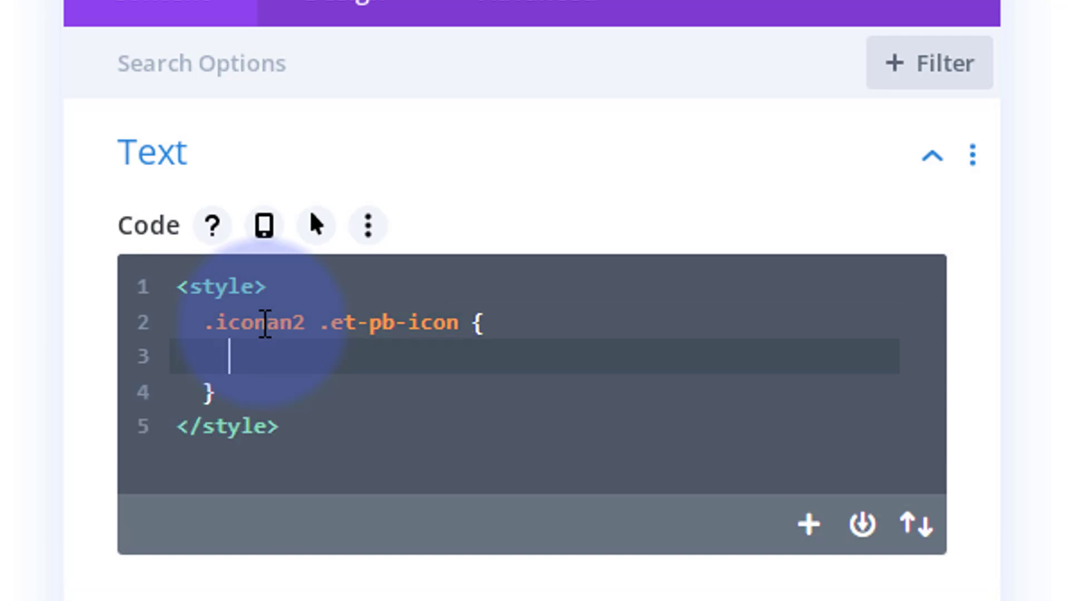
text(animation)
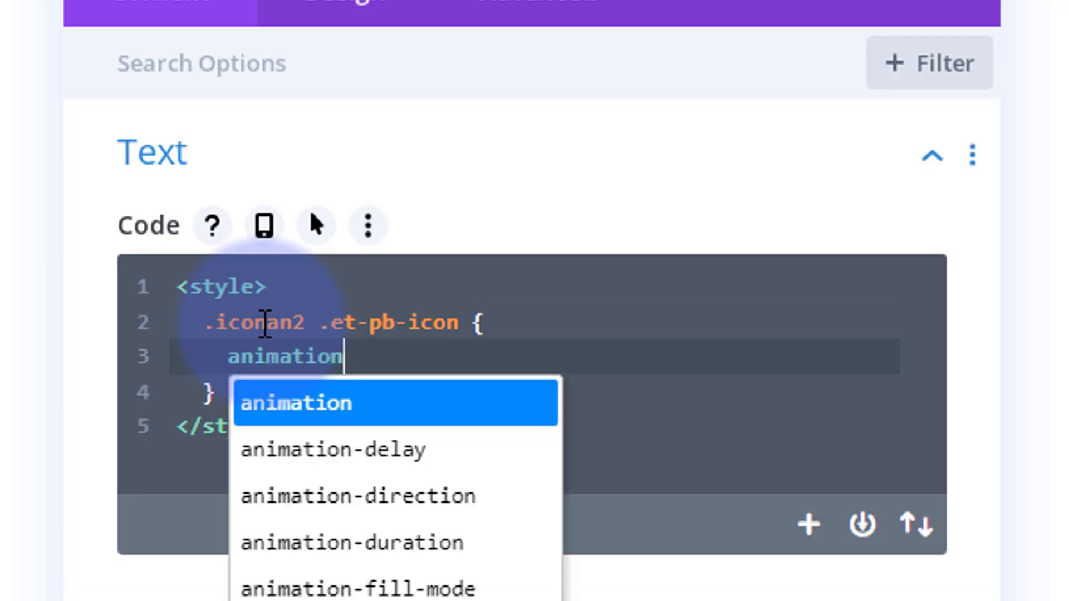
text(: )
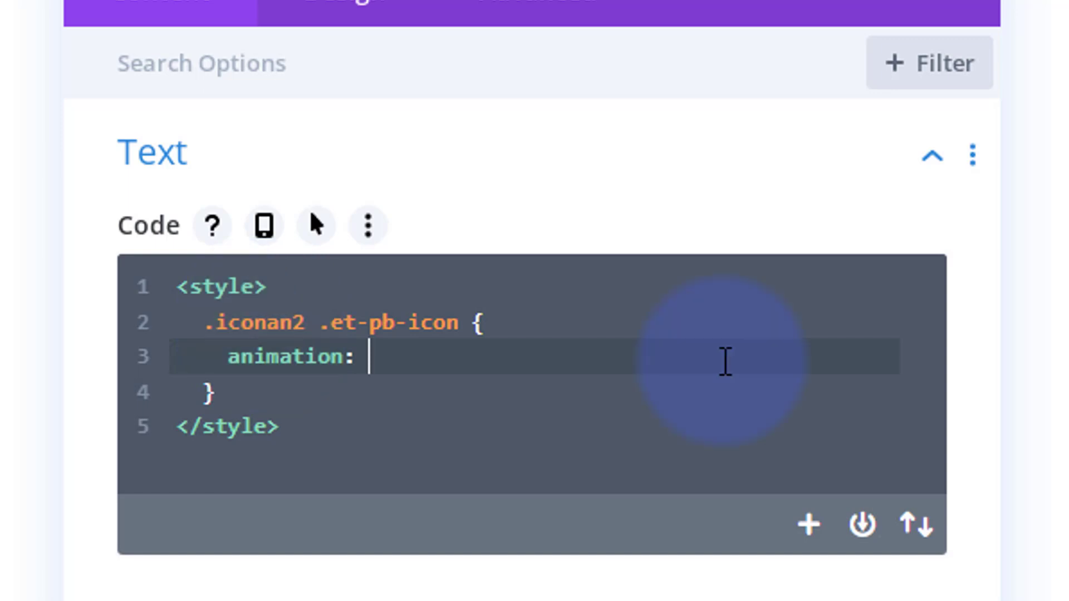
text(listspin)
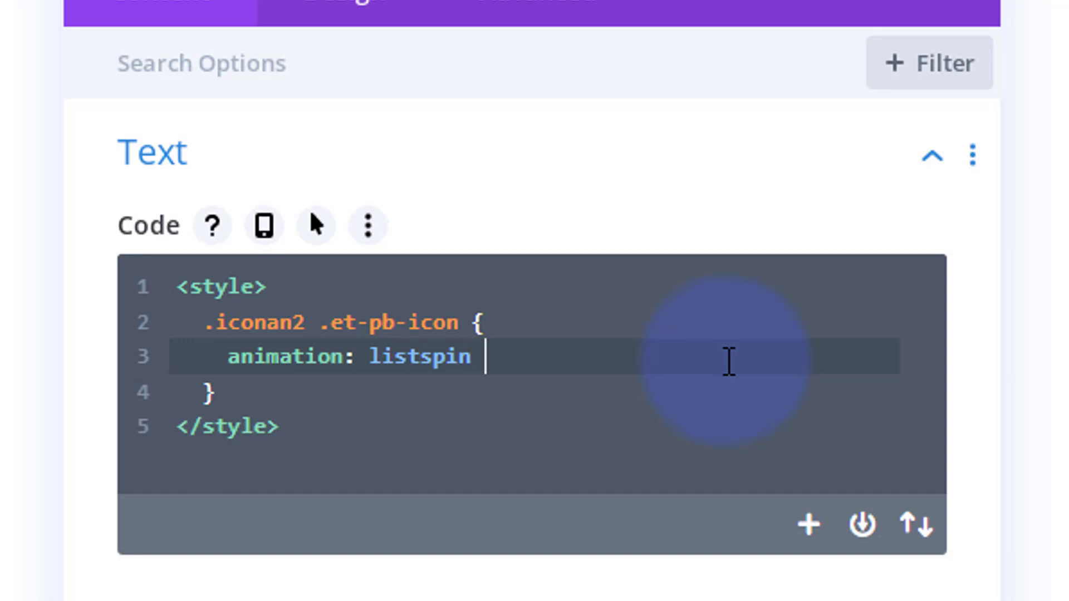
text( 10s i)
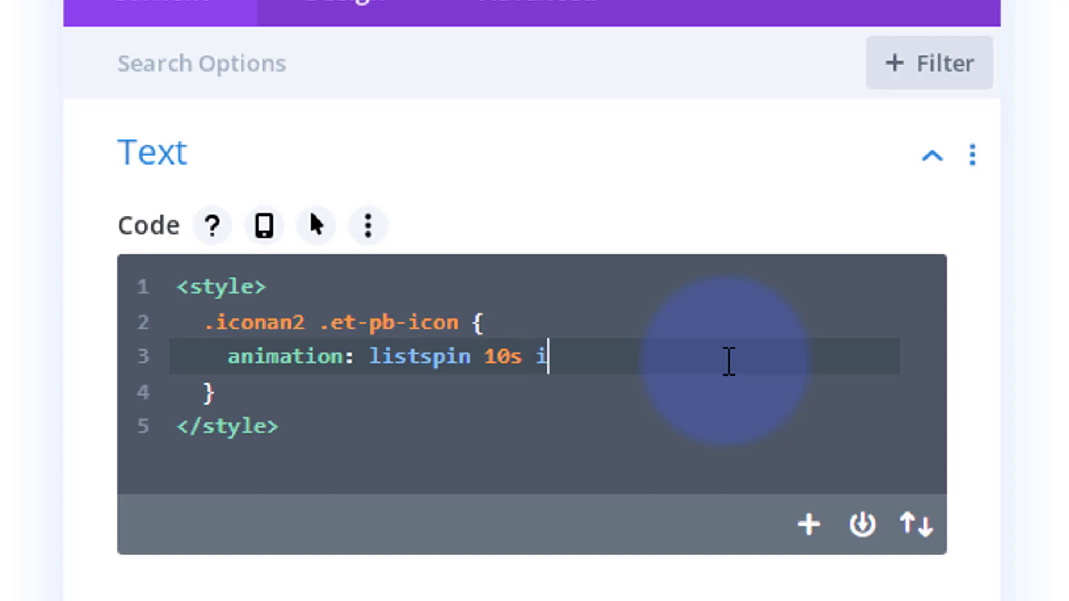
text(nfinite)
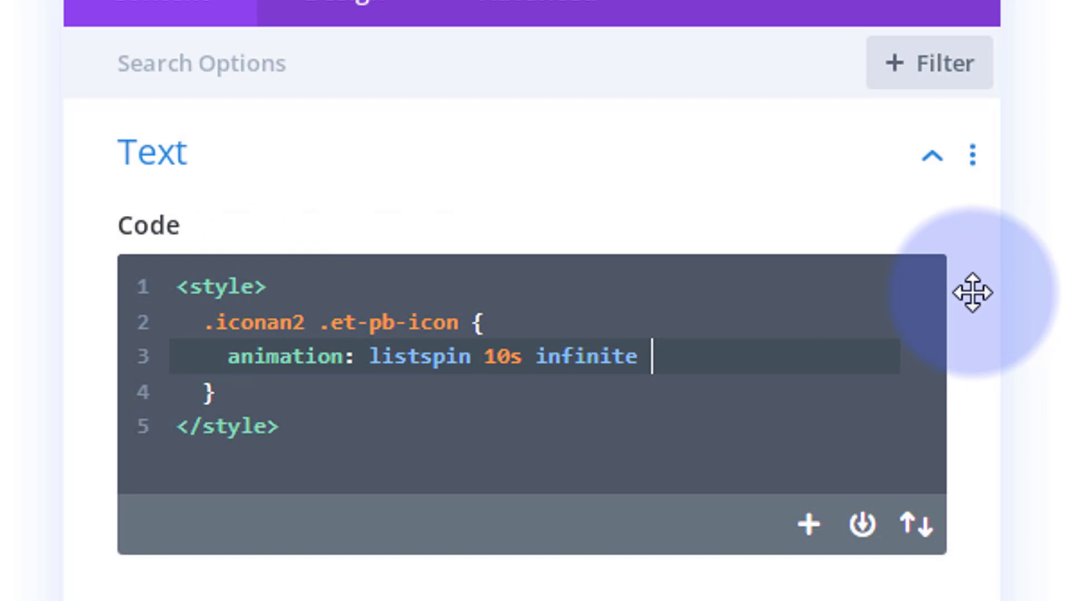
text(!im)
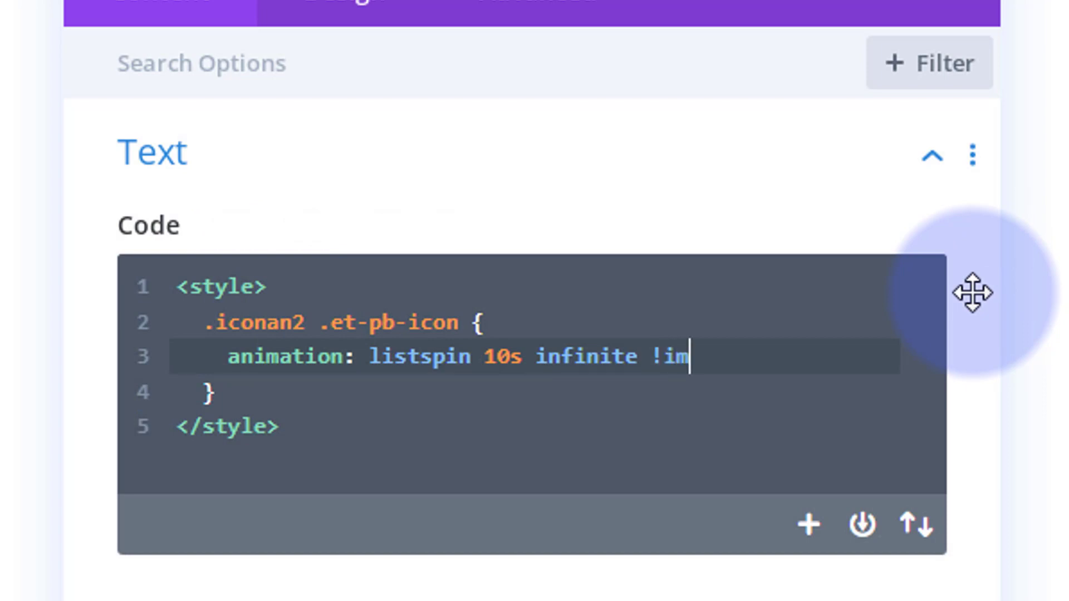
text(portant;)
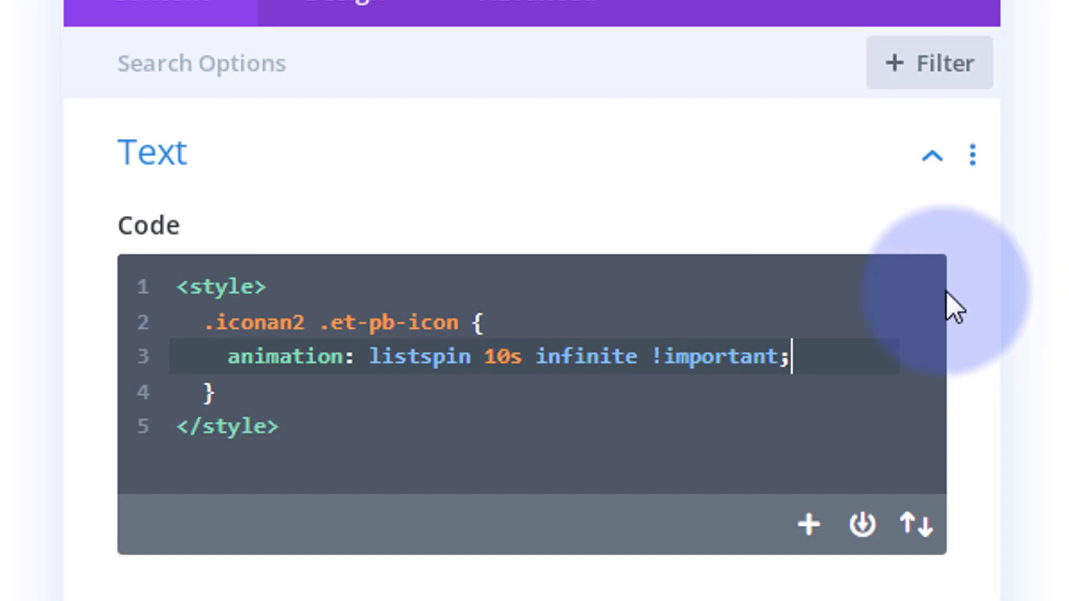
click(245, 388)
key(Return)
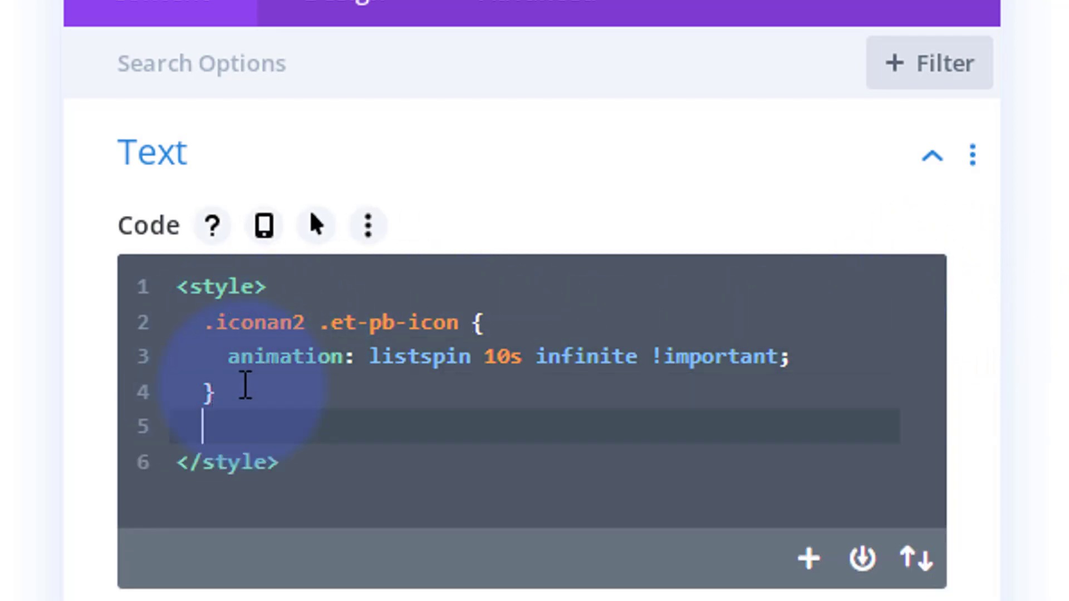
text(@k)
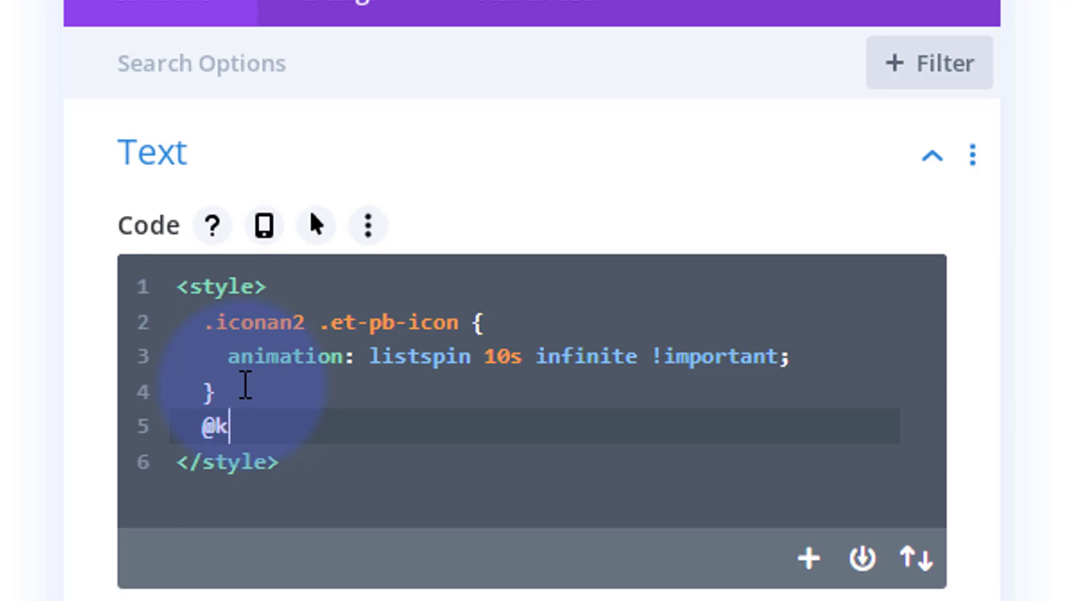
text(eyf)
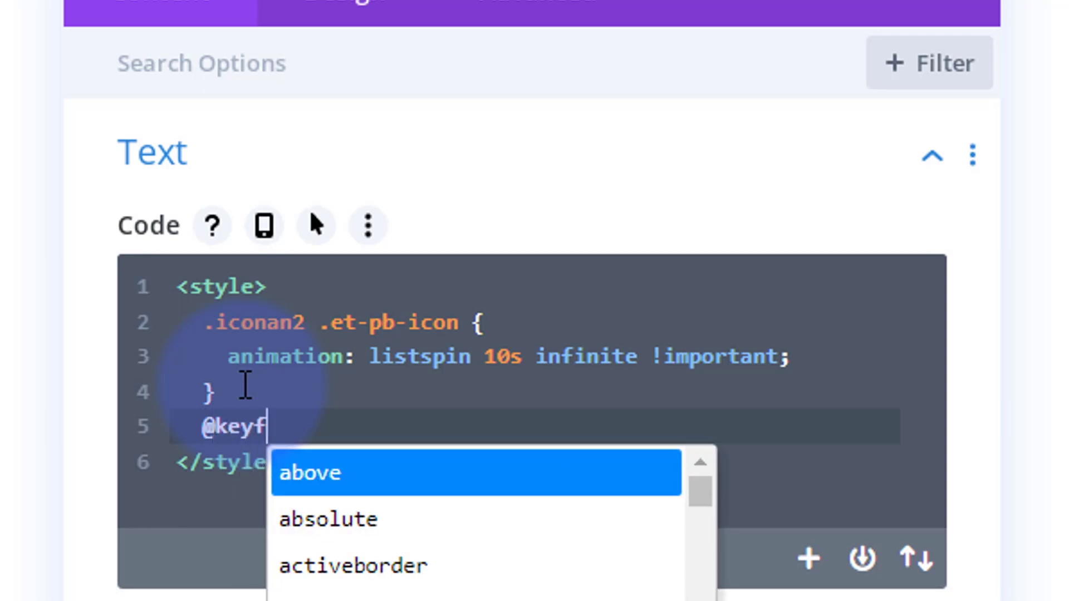
text(rames)
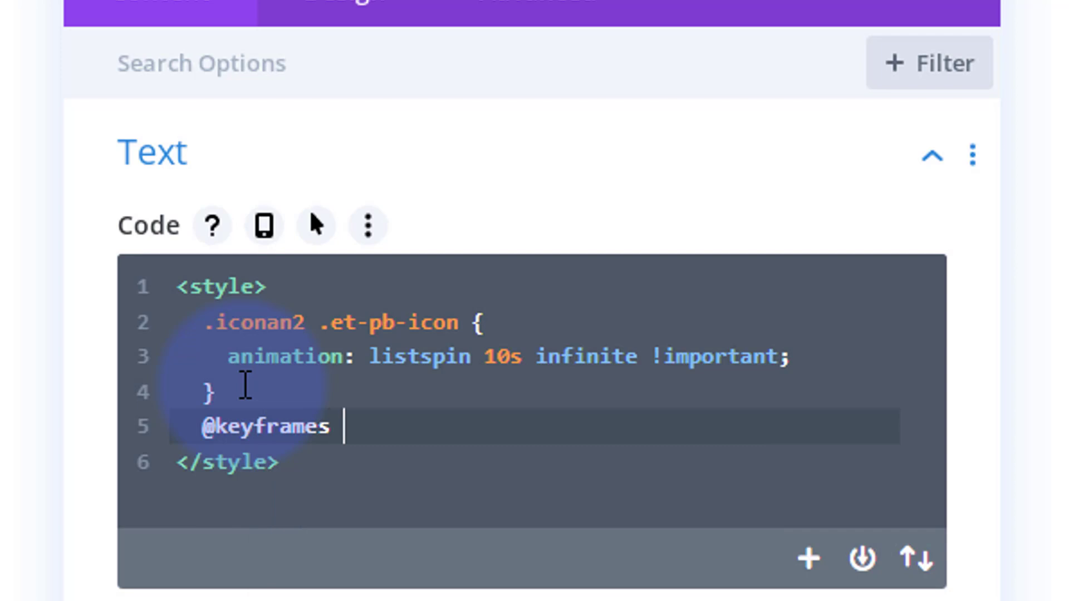
text( listspin)
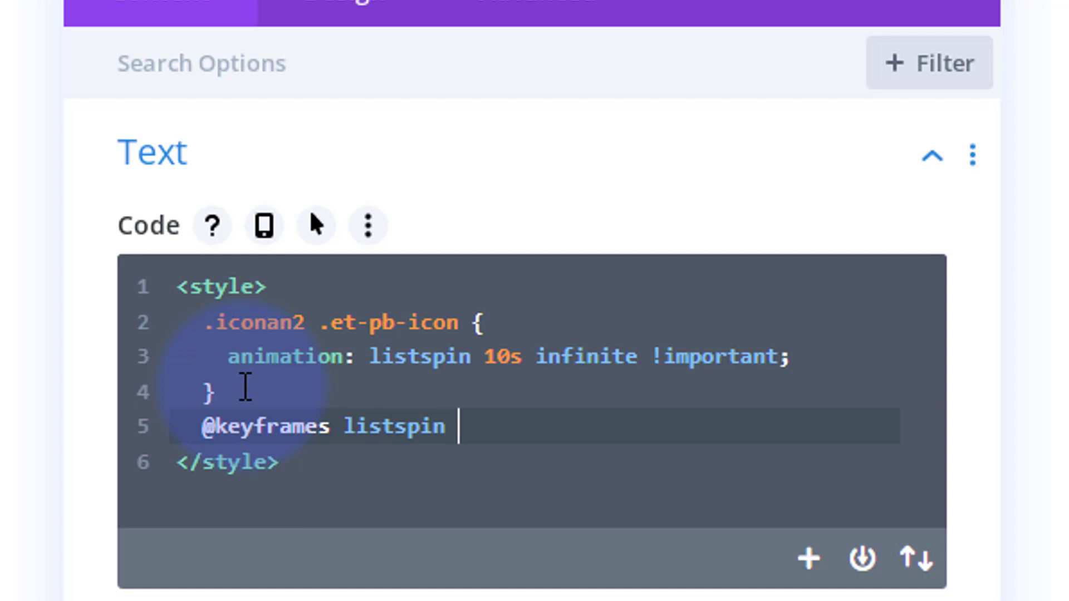
text( {)
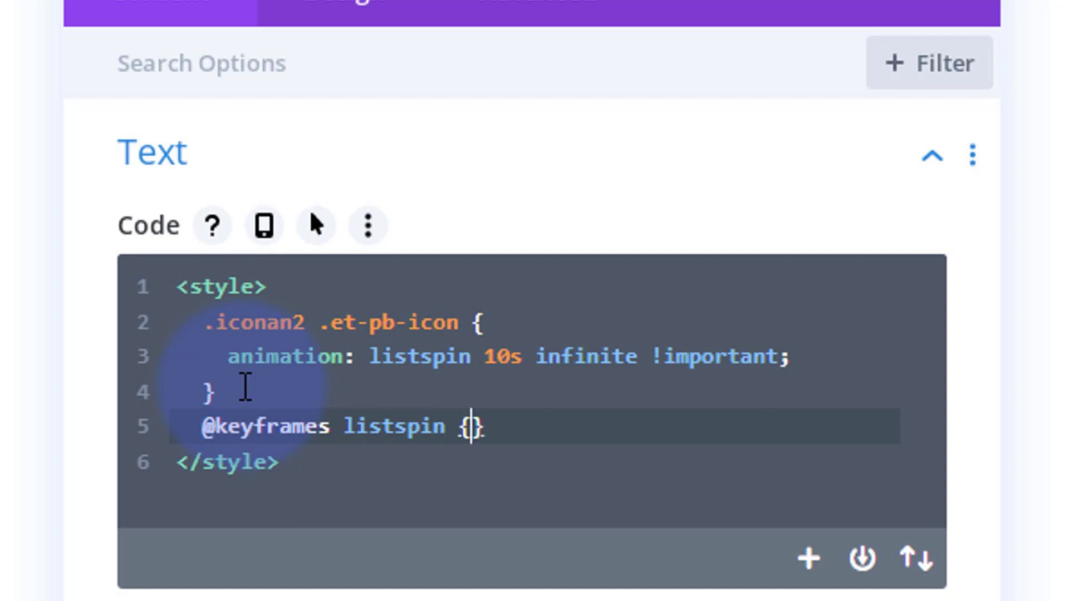
key(Return)
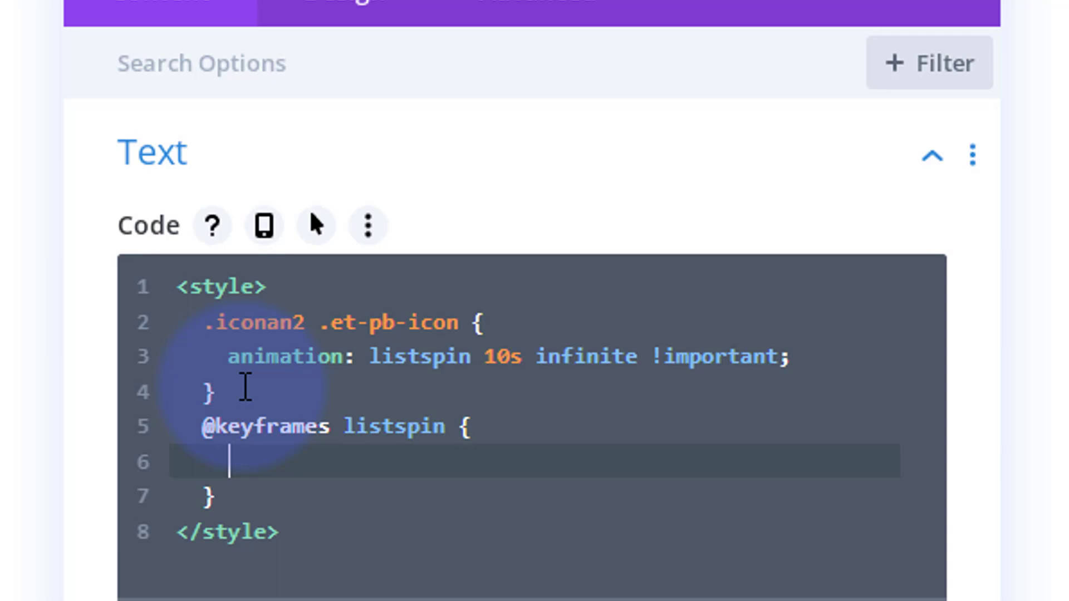
text(0% {)
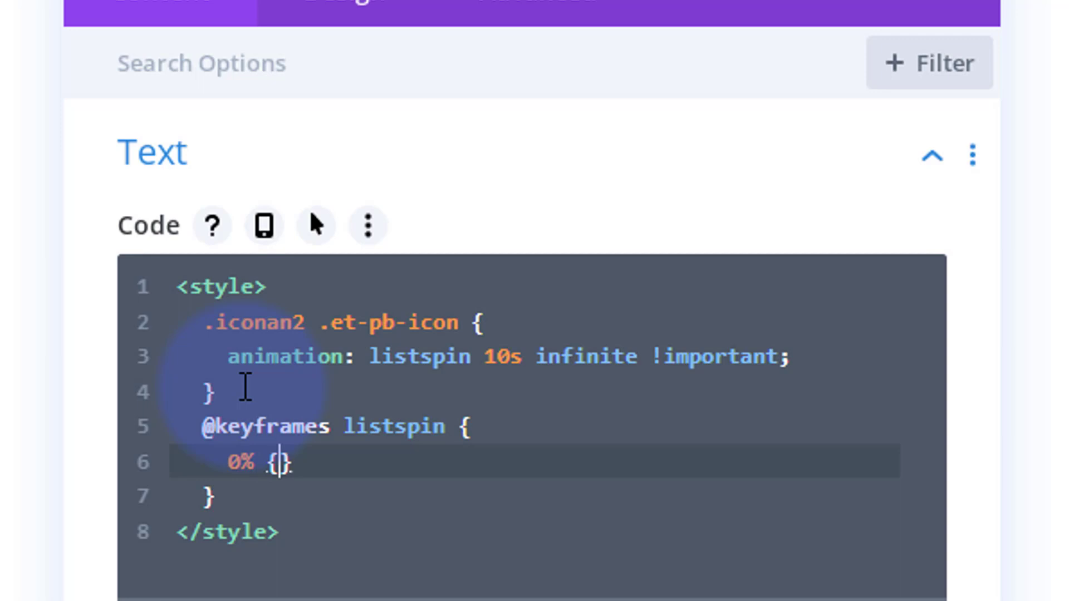
text( trans)
text(form)
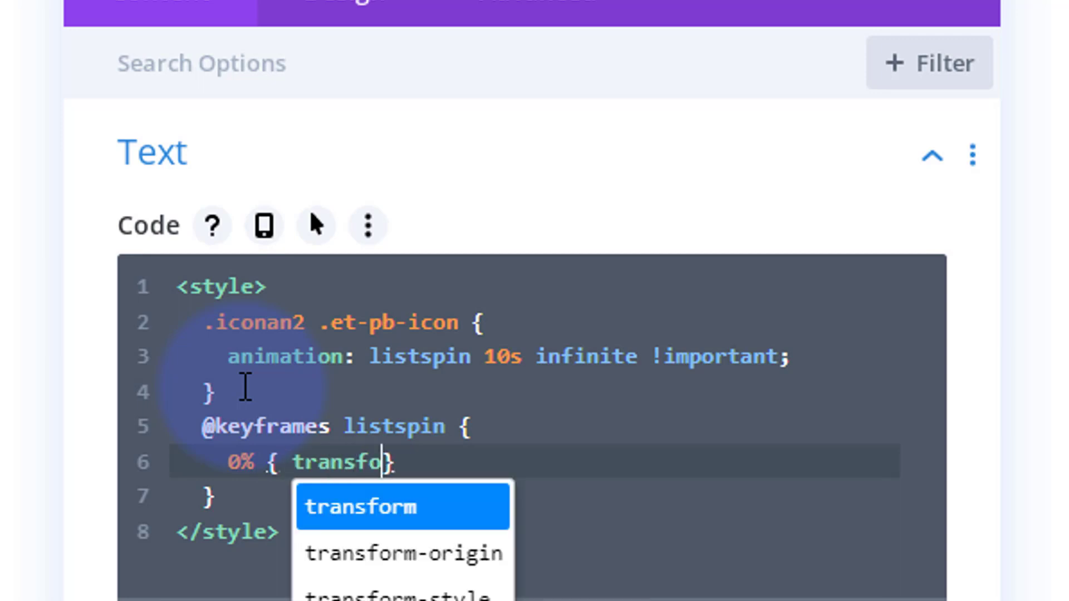
text(:rotat)
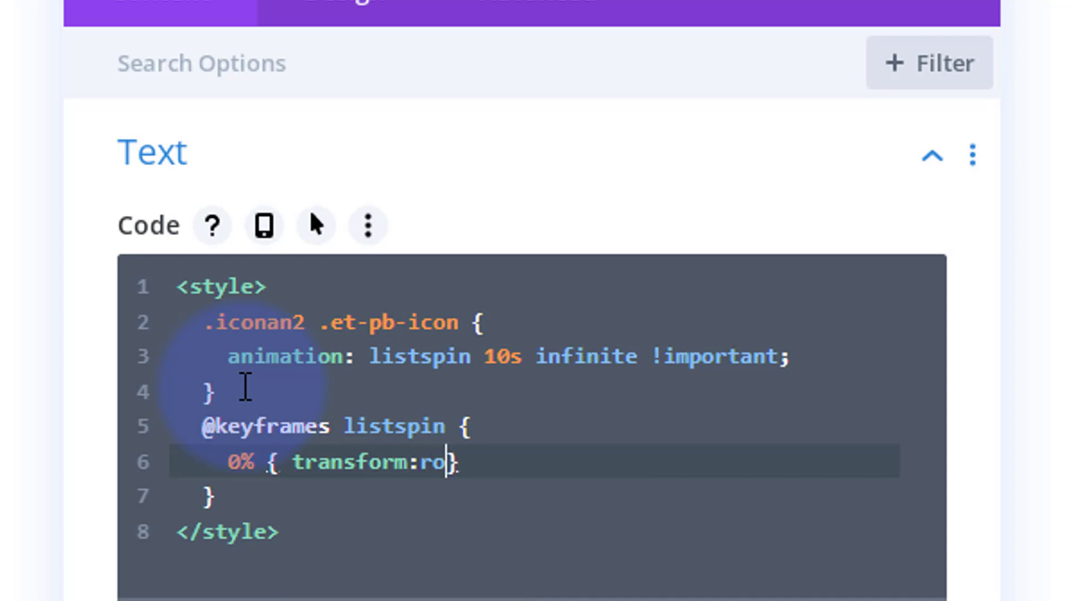
text(e)
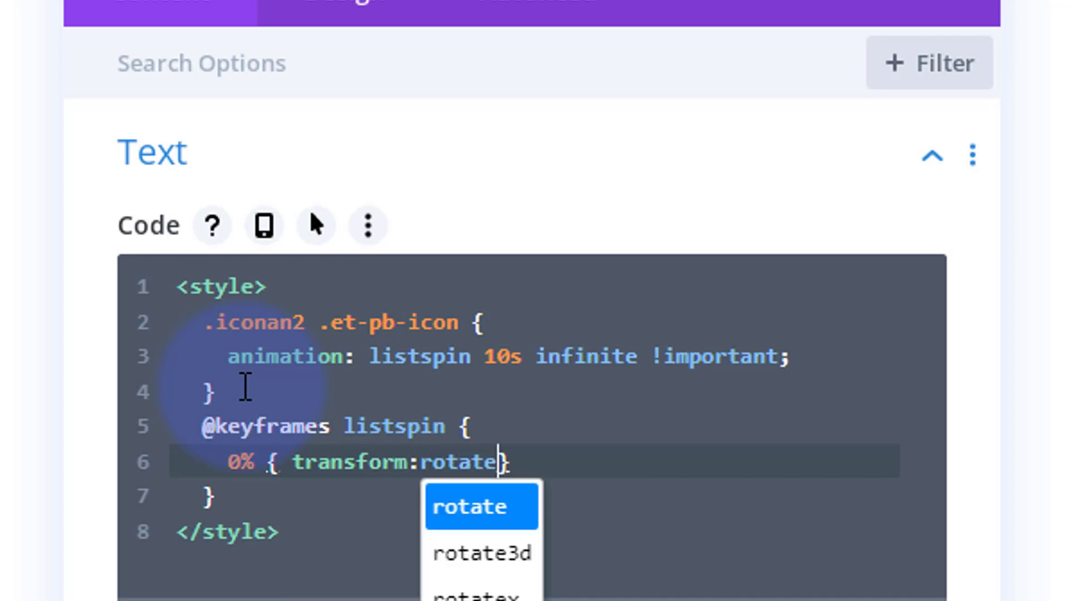
text(()
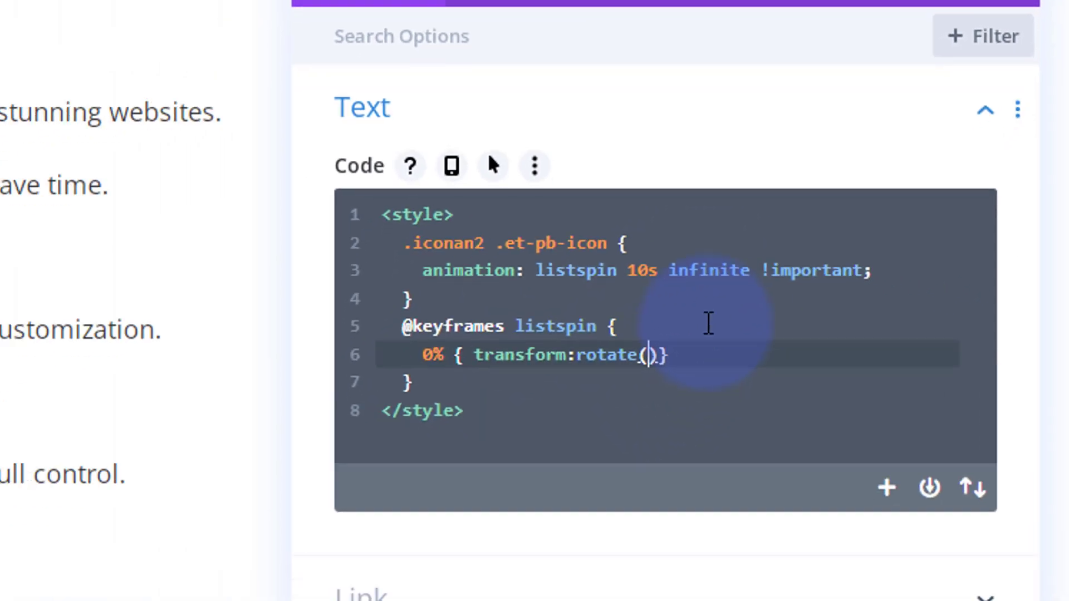
text(0)
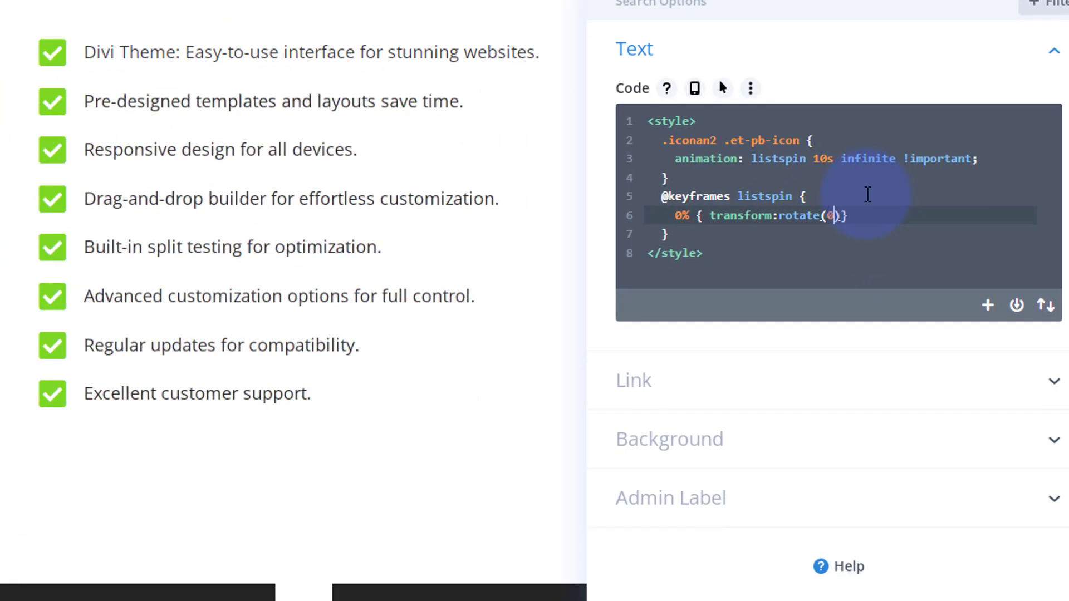